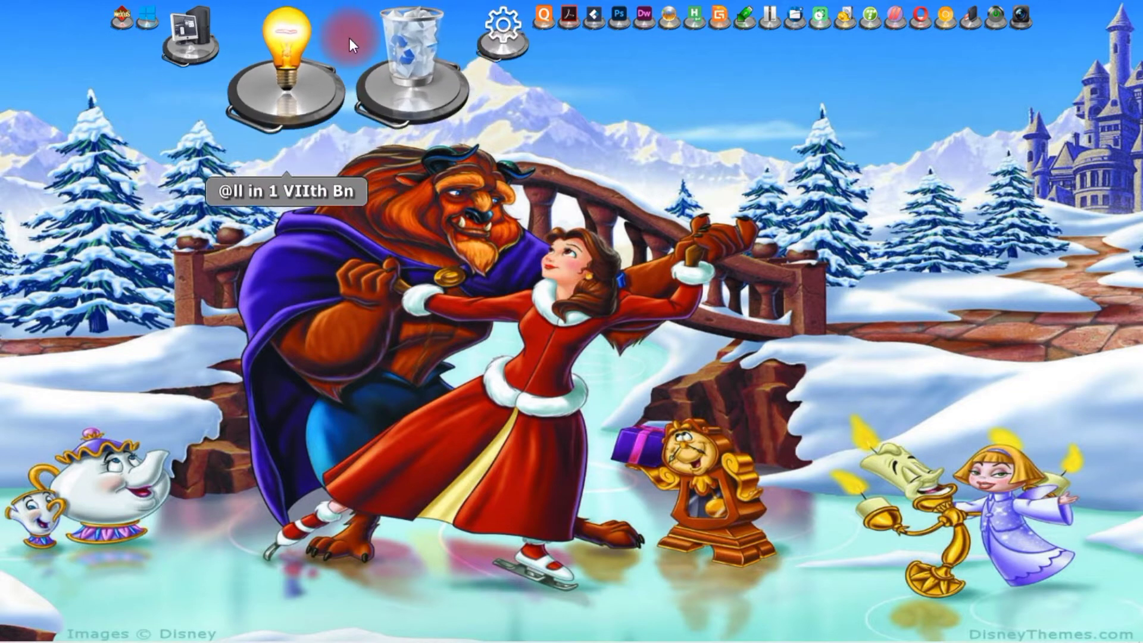
- Empty the 3-item Recycler from the Nexus dock, then open This PC in File Explorer
right_click(355, 50)
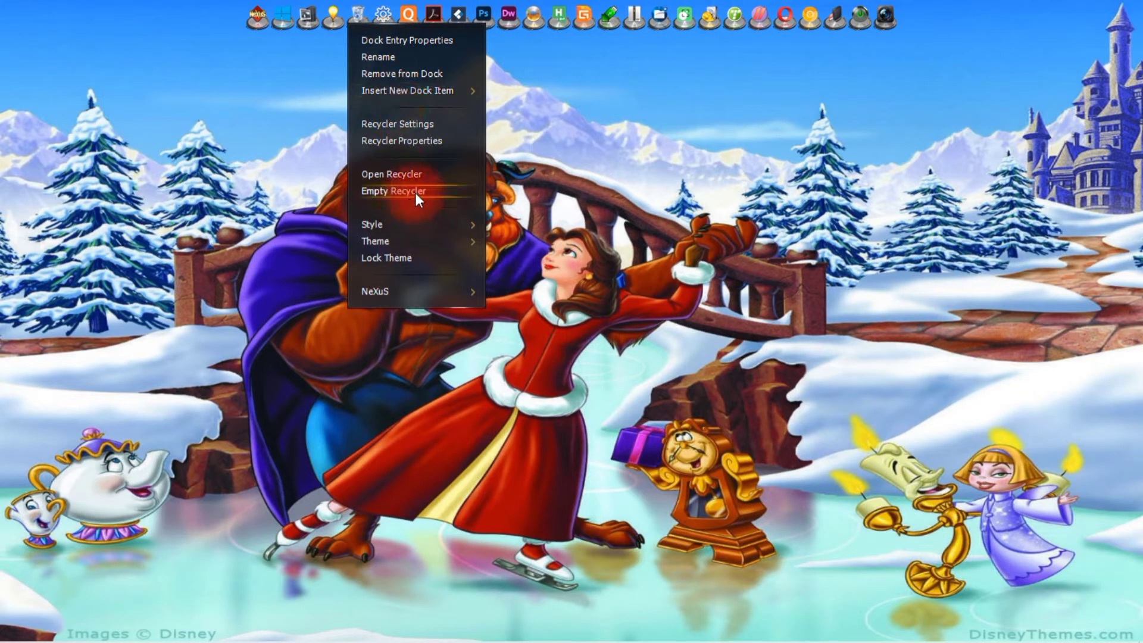
left_click(416, 191)
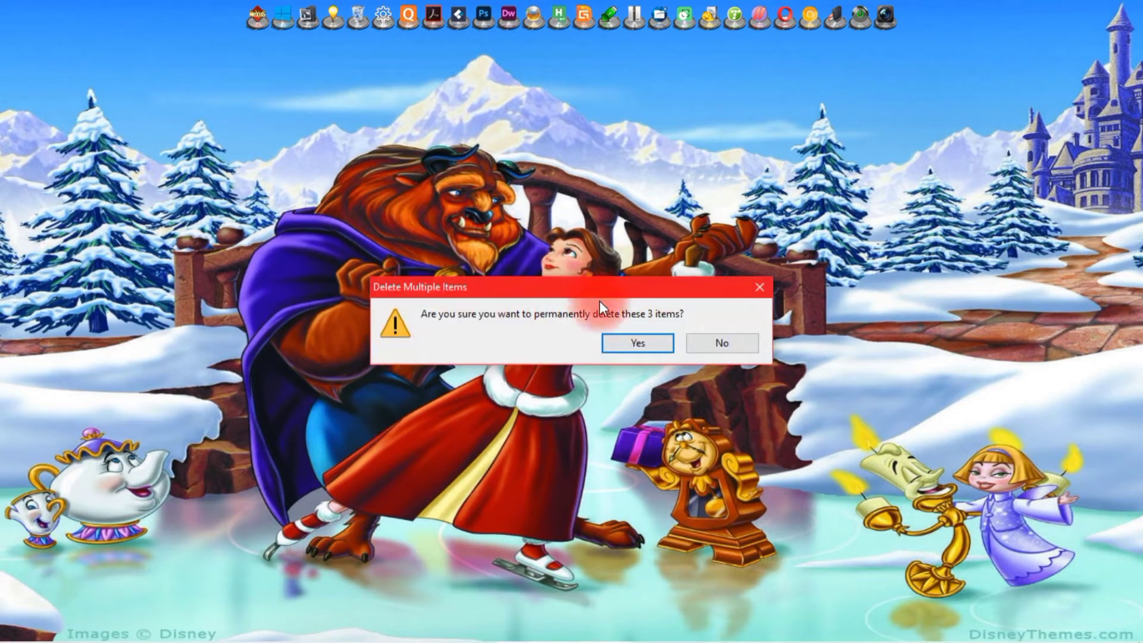
left_click(639, 355)
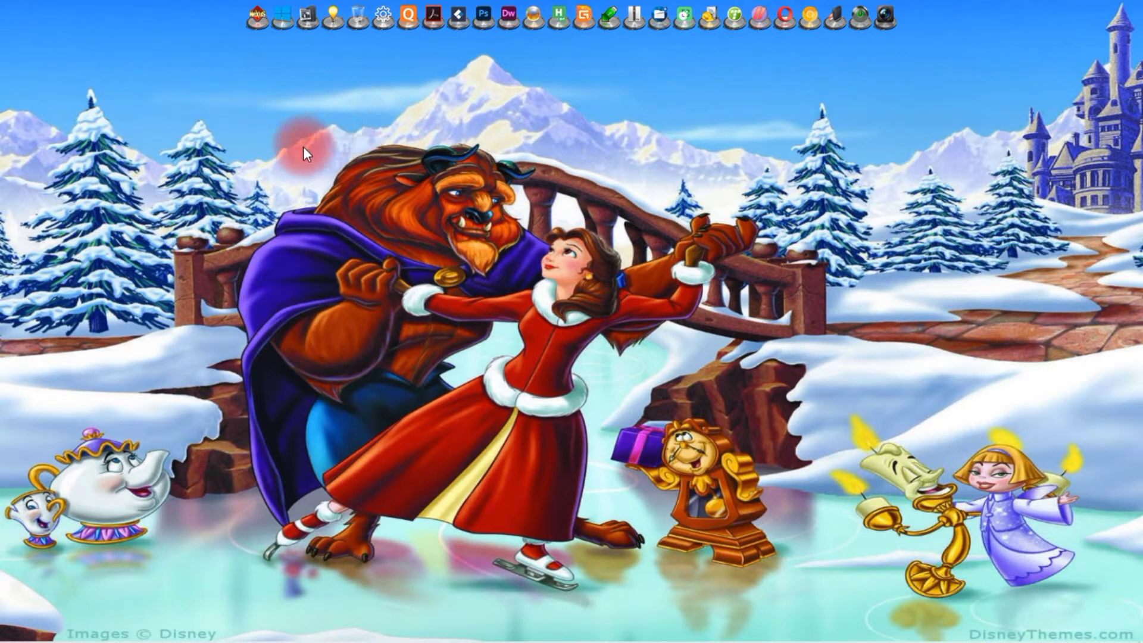
left_click(306, 18)
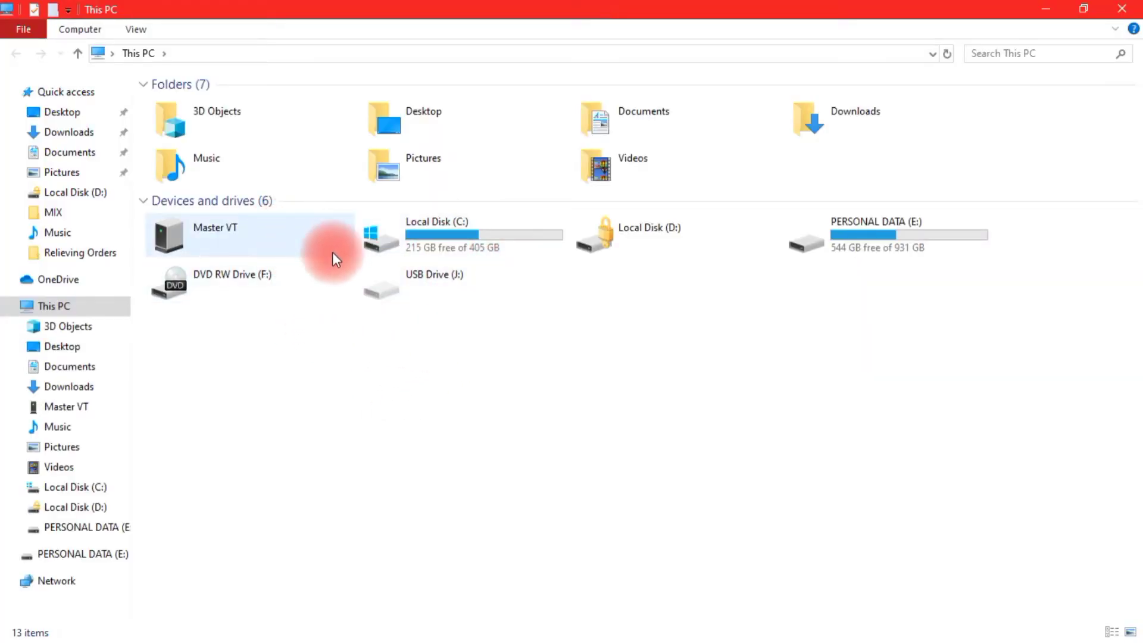
- Paste the Smart Learning Word file into the 3D Objects folder
double_click(279, 124)
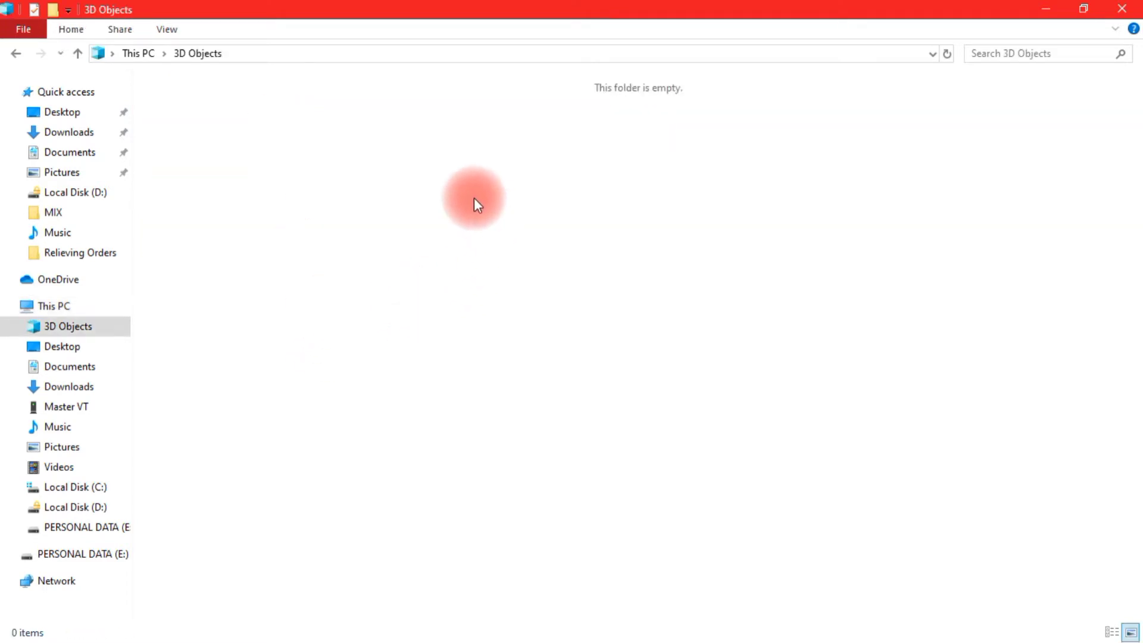
right_click(430, 191)
left_click(376, 173)
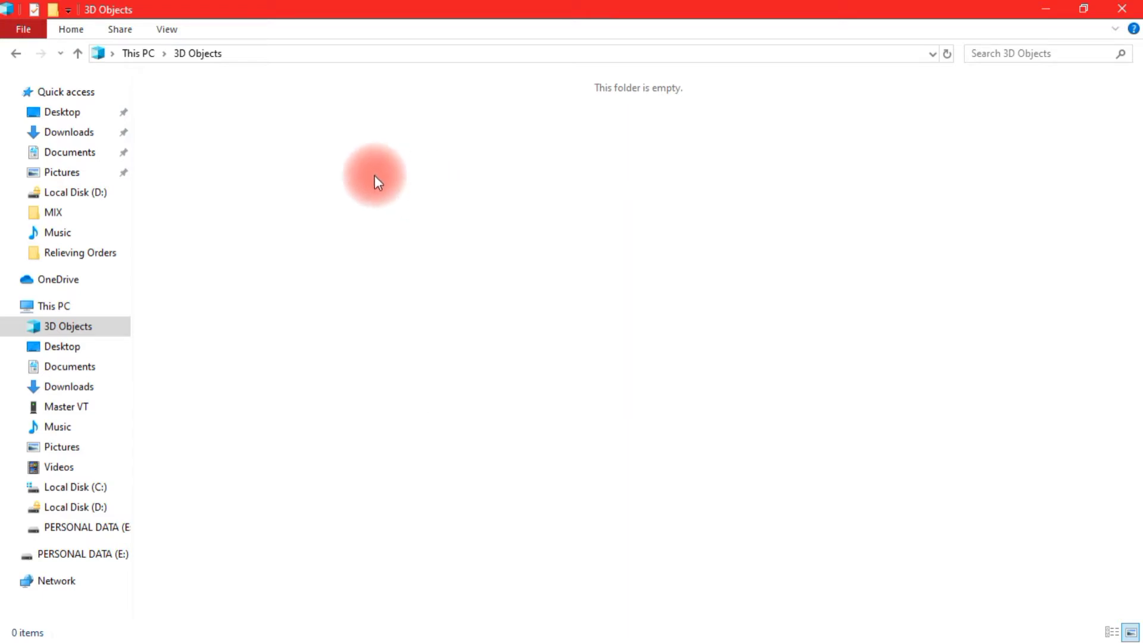
key("ctrl+v")
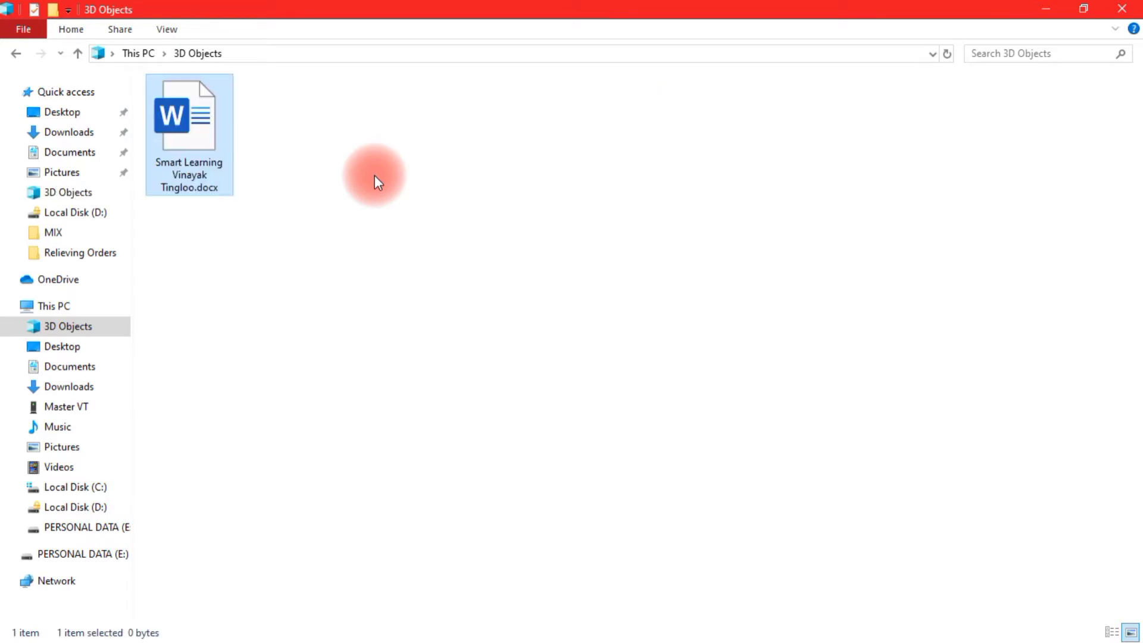
- Open the Smart Learning Word file in Word
left_click(342, 173)
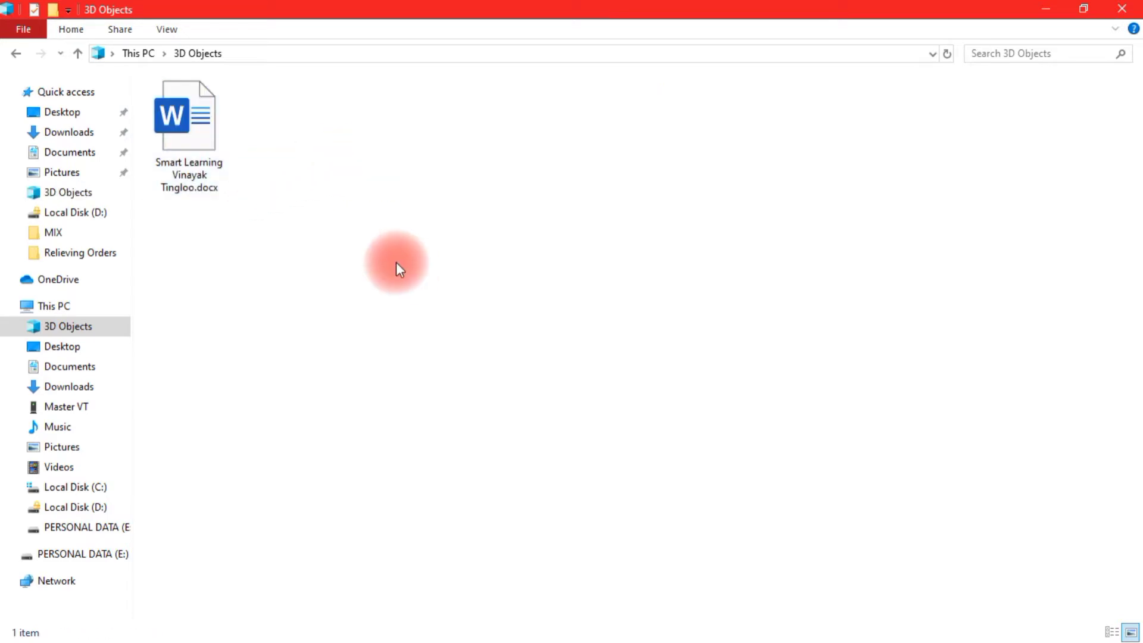
left_click(181, 109)
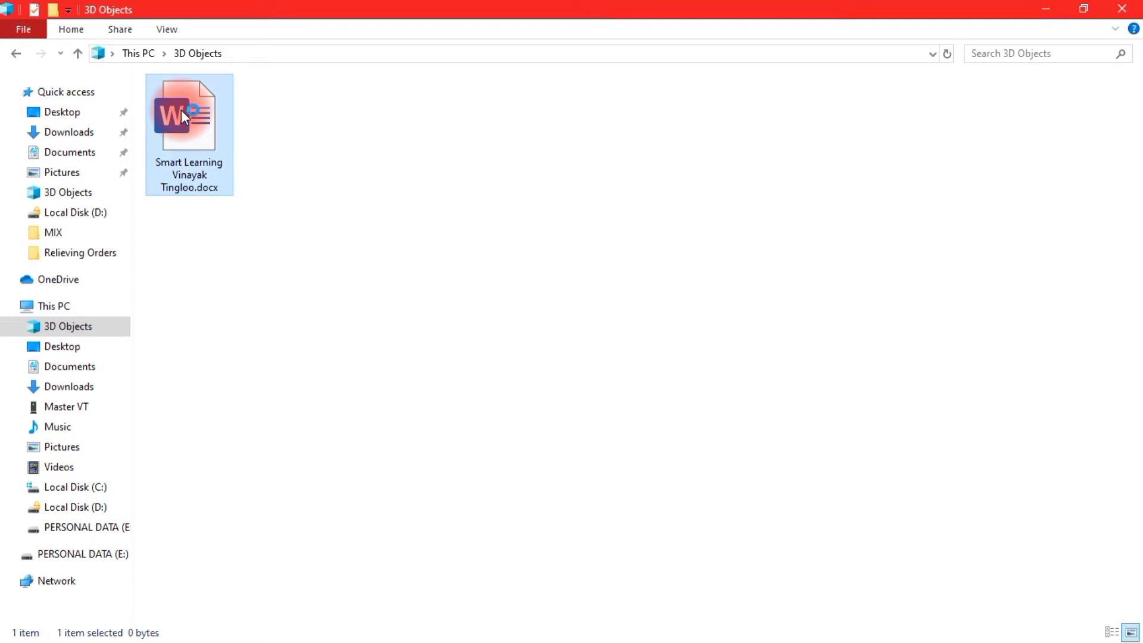
double_click(180, 110)
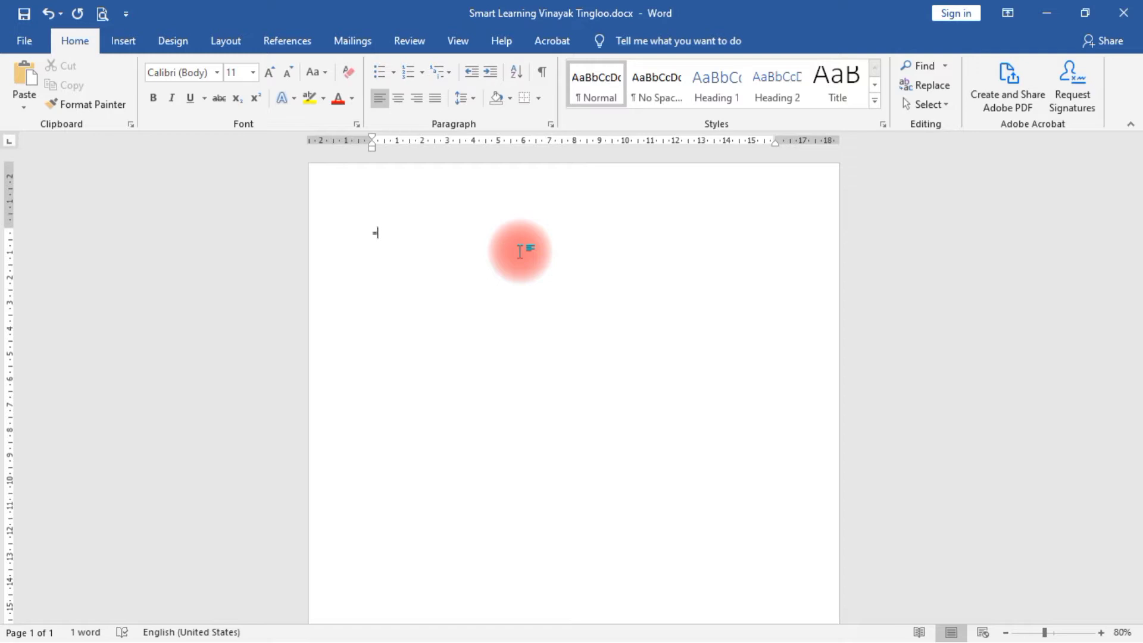
- Enter =rand(50,20) to generate 21 pages of sample paragraphs, then return to the top
type("rand")
type("(")
type("2)")
key("BackSpace")
key("BackSpace")
type("50,20)")
key("Return")
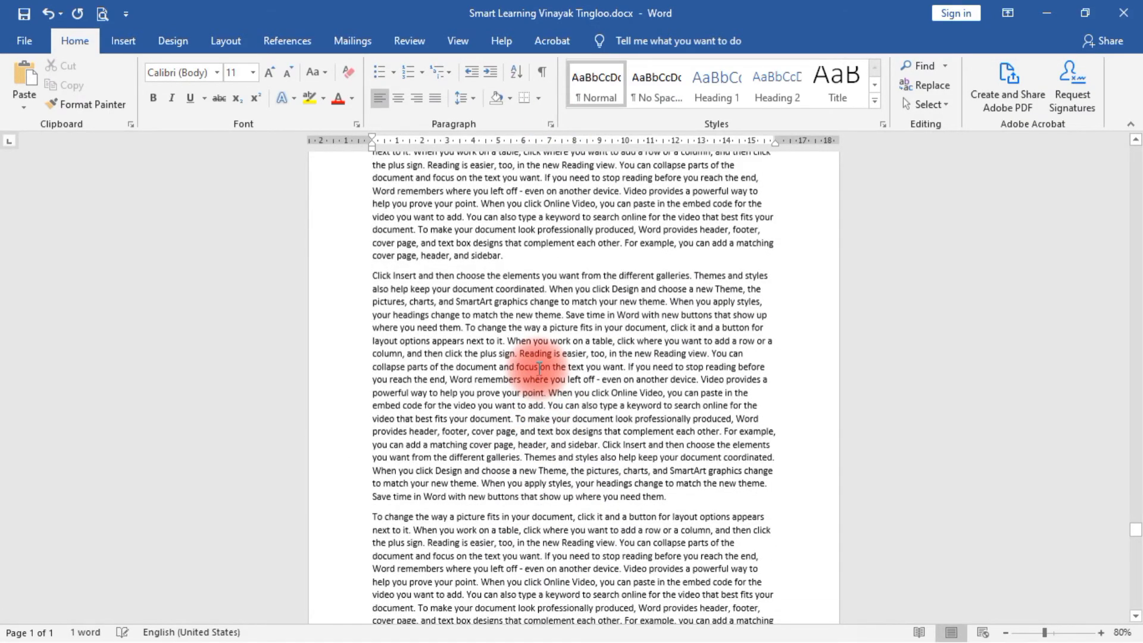
key("ctrl+Home")
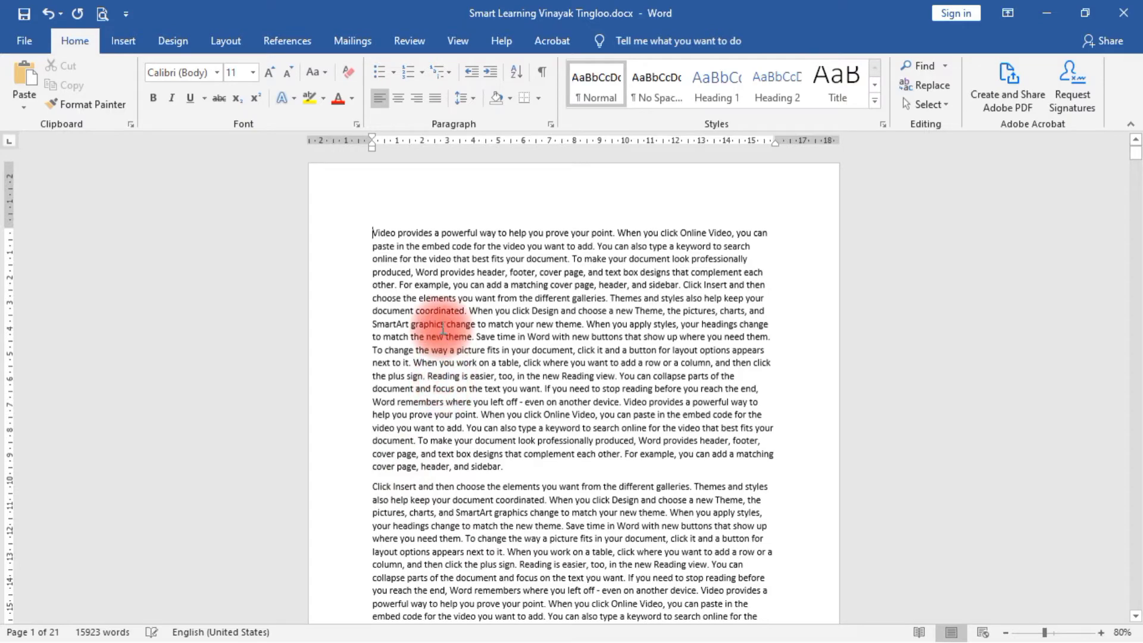
- Remove the blank trailing page so the sample text fills exactly 20 pages
scroll(443, 324, "down", 10)
scroll(443, 324, "down", 20)
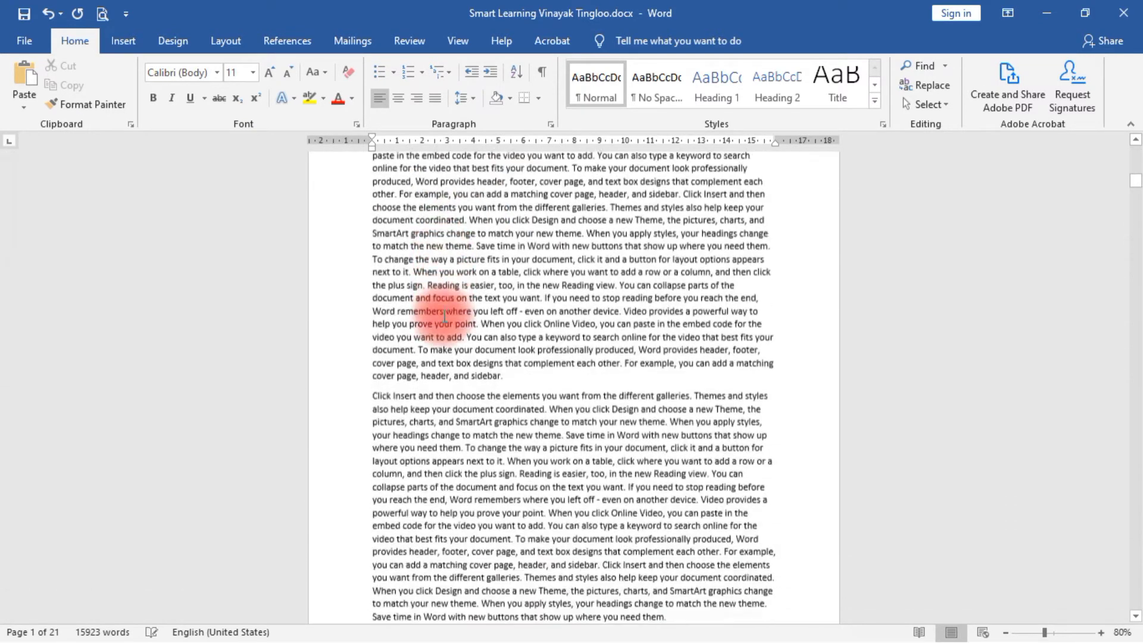
scroll(446, 314, "down", 20)
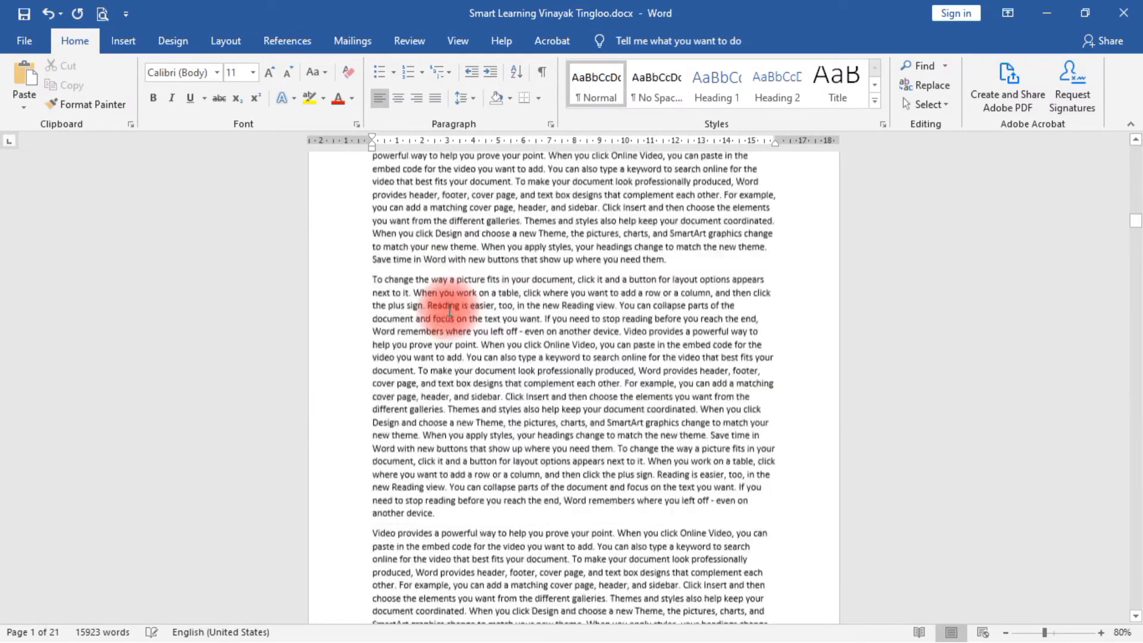
scroll(451, 310, "down", 18)
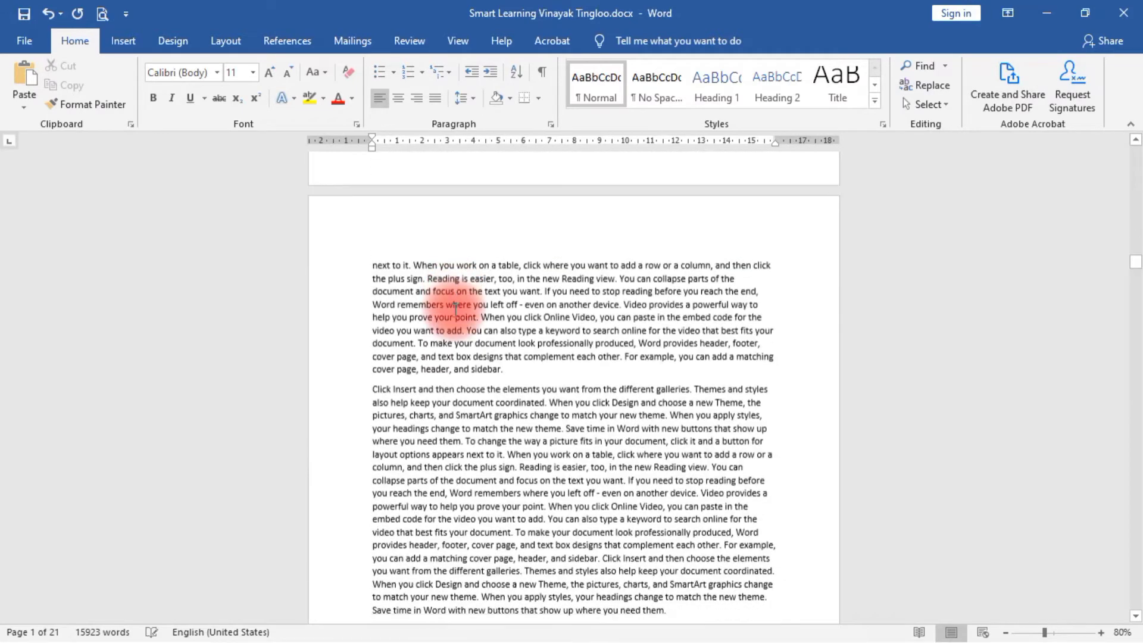
scroll(457, 306, "down", 12)
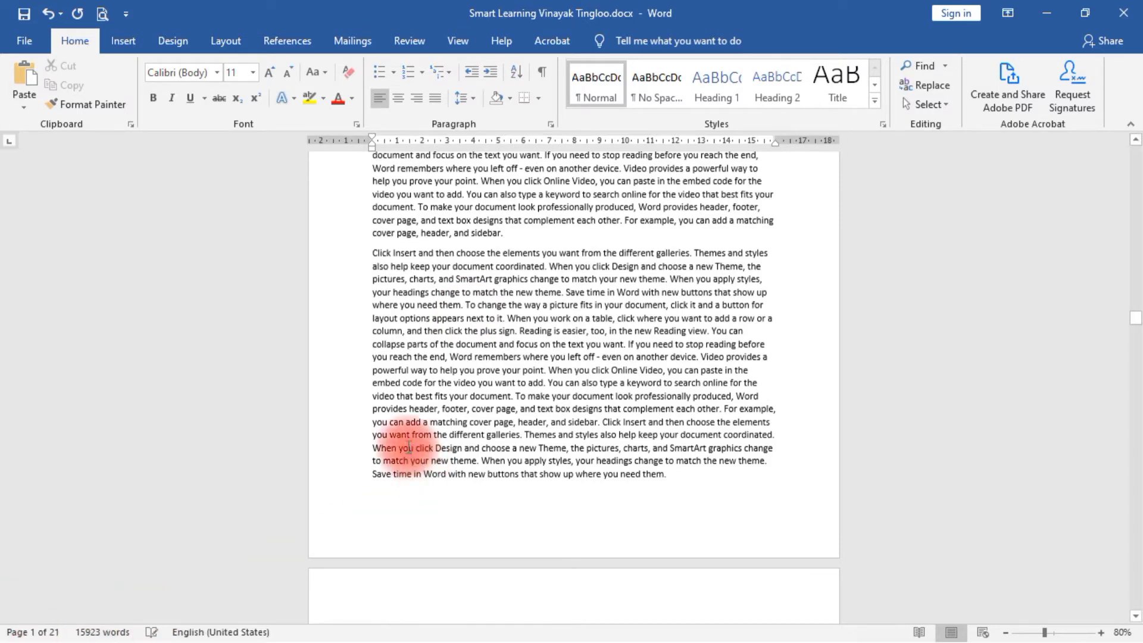
scroll(438, 427, "down", 1)
scroll(438, 427, "down", 20)
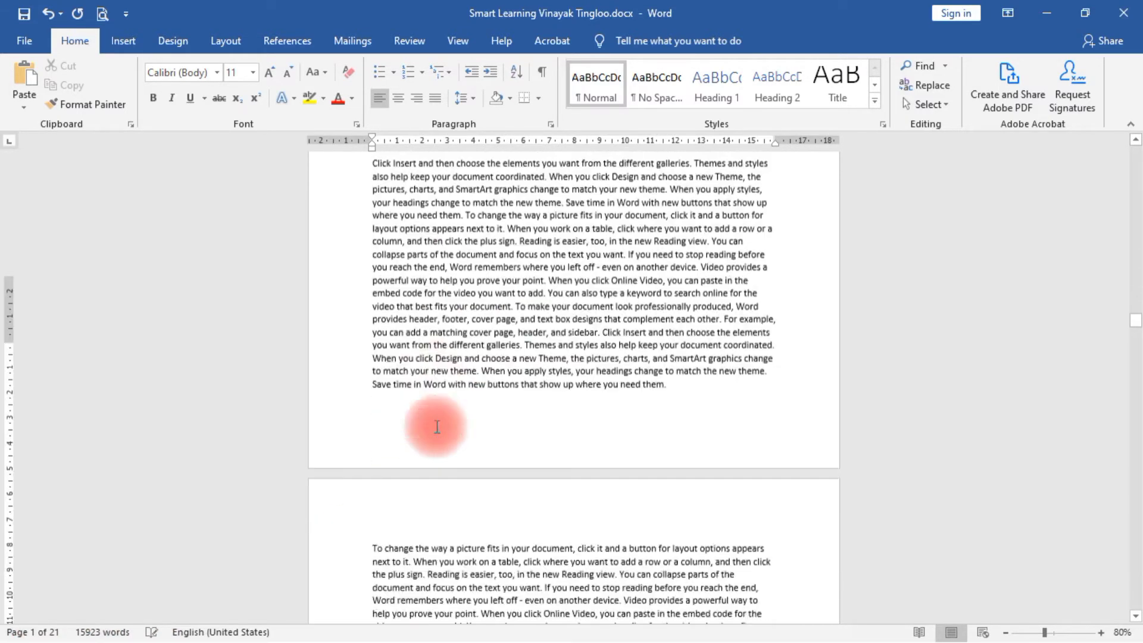
key("ctrl+End")
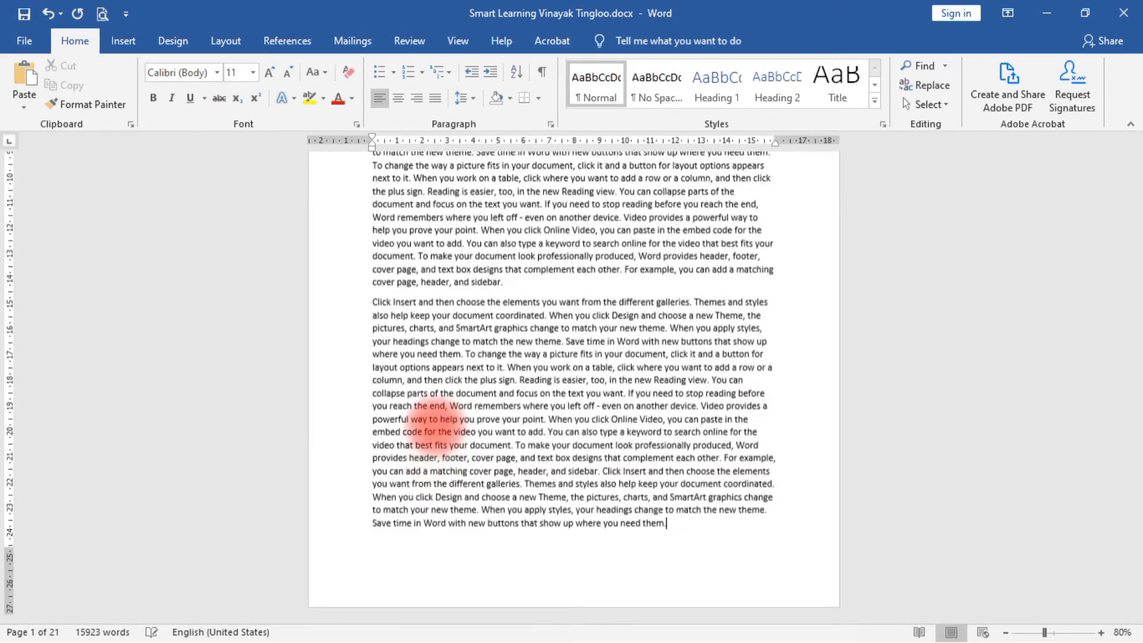
key("ctrl+Home")
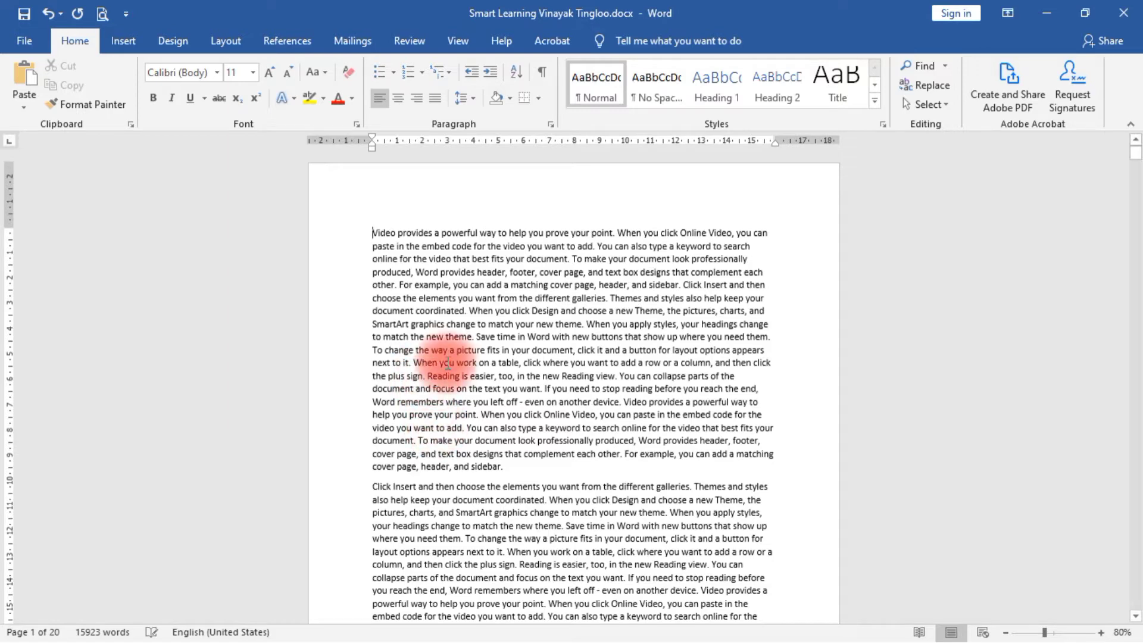
scroll(446, 333, "down", 15)
scroll(457, 328, "down", 15)
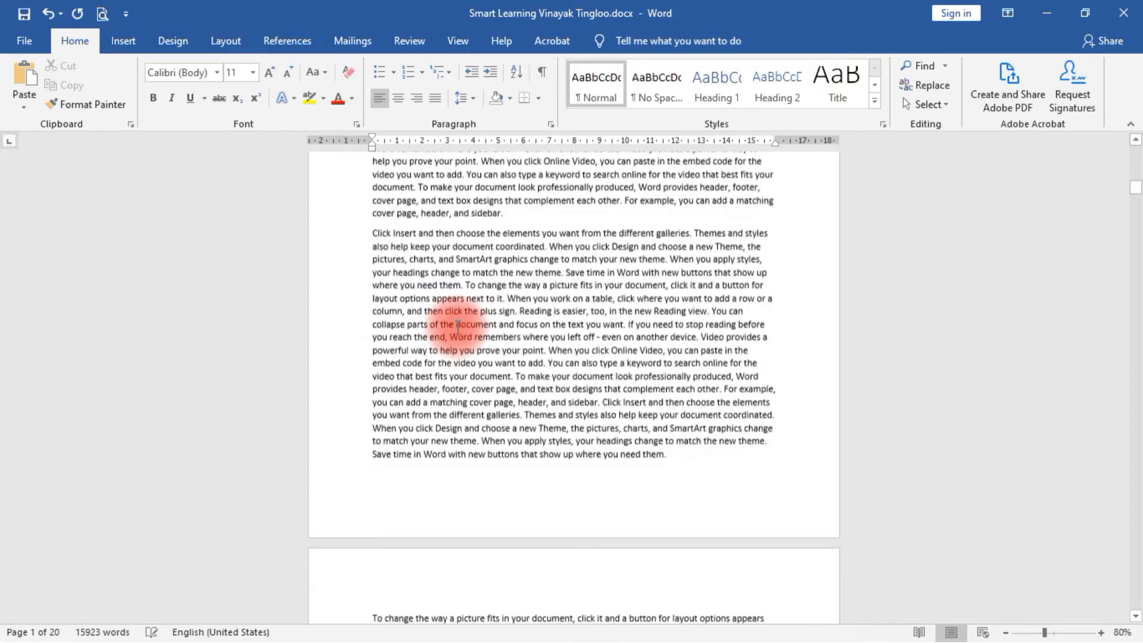
scroll(456, 327, "up", 2)
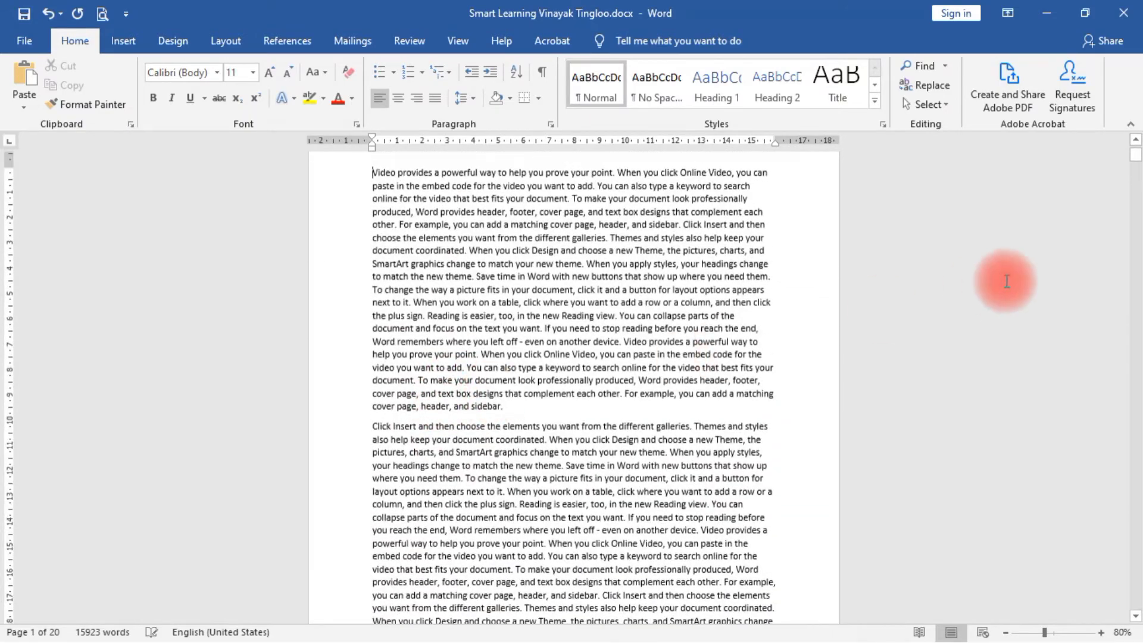
left_click_drag(1135, 174, 1134, 150)
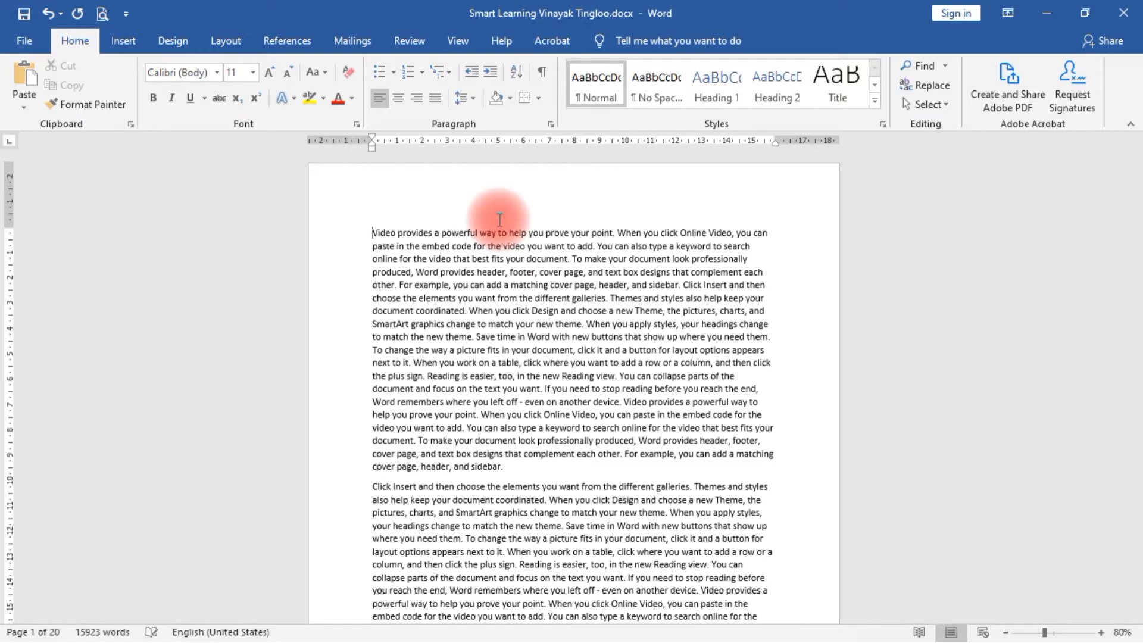
key("ctrl+End")
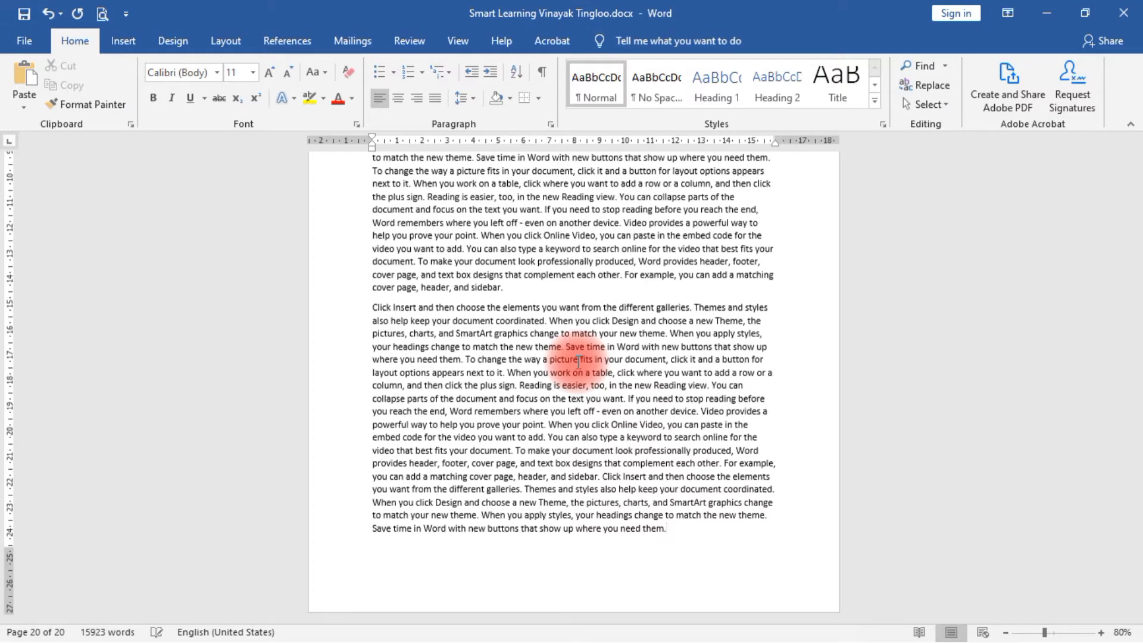
key("ctrl+Home")
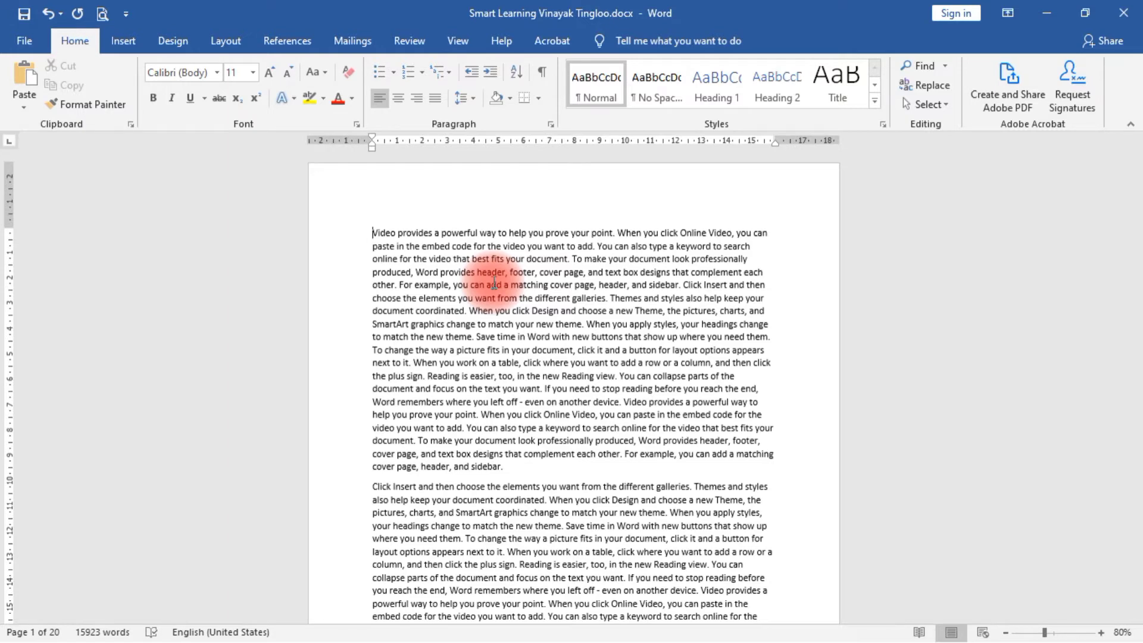
scroll(536, 312, "down", 3)
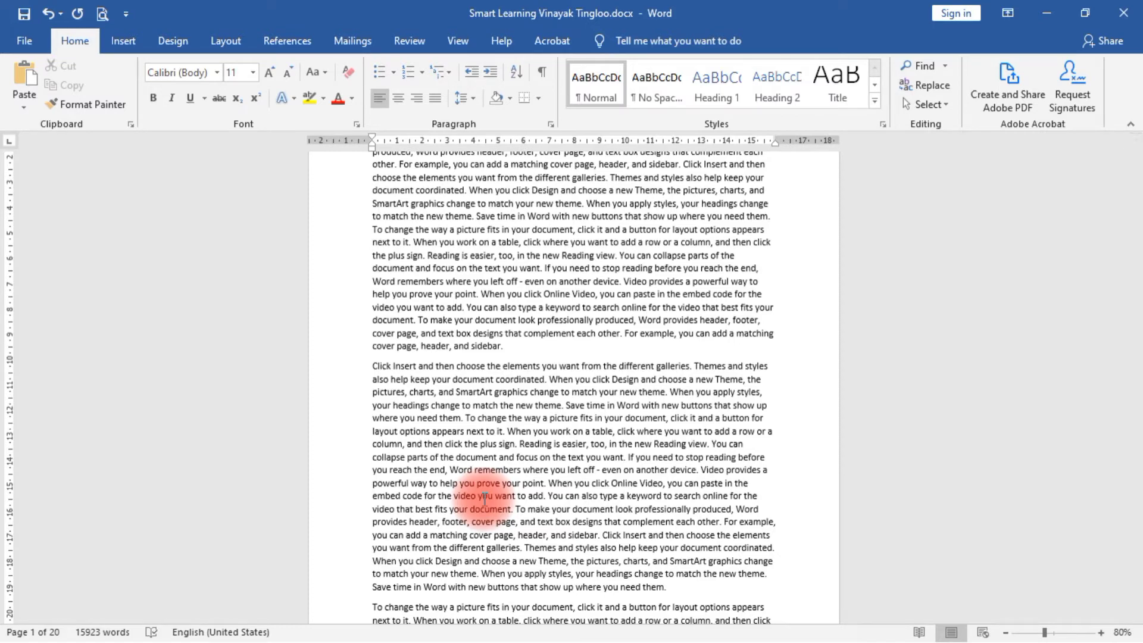
scroll(471, 357, "down", 2)
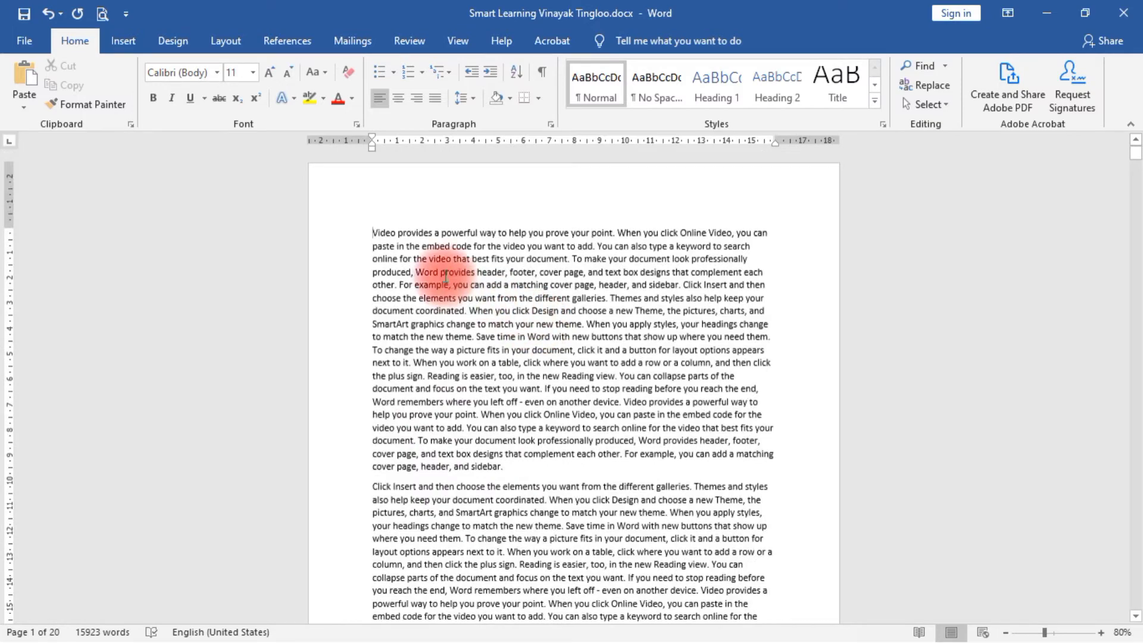
scroll(452, 267, "down", 5)
scroll(453, 268, "up", 10)
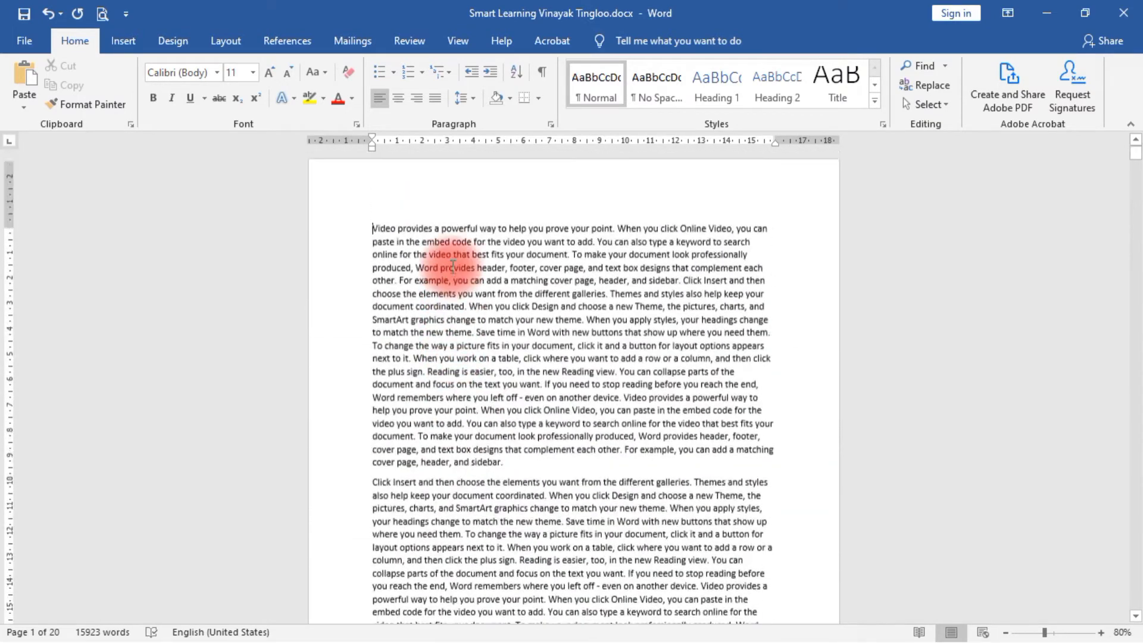
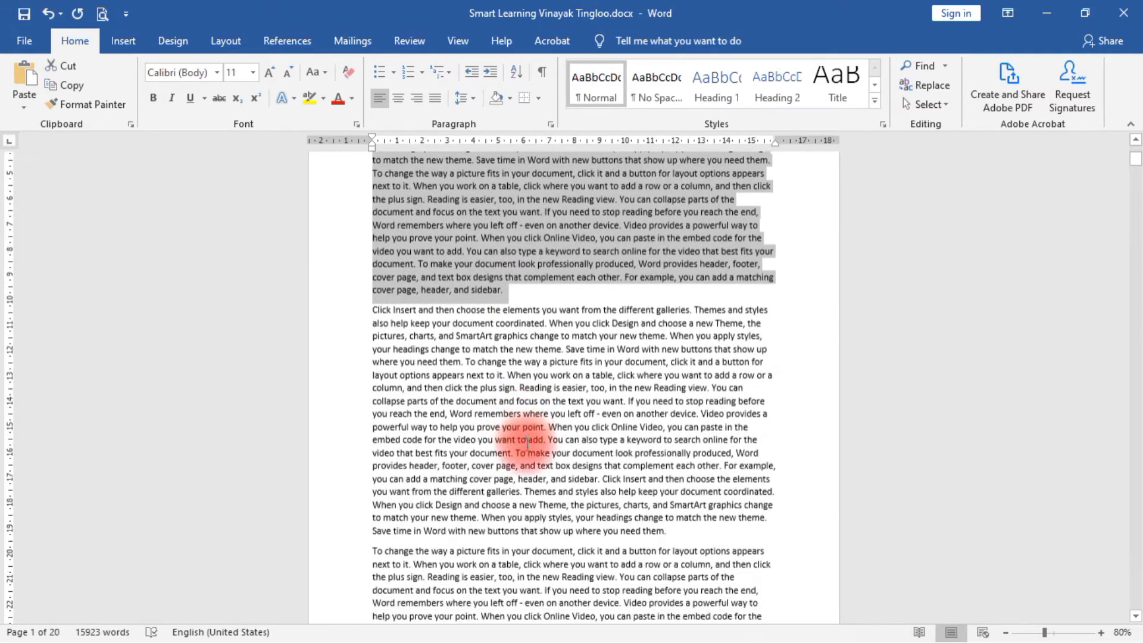
scroll(538, 404, "down", 14)
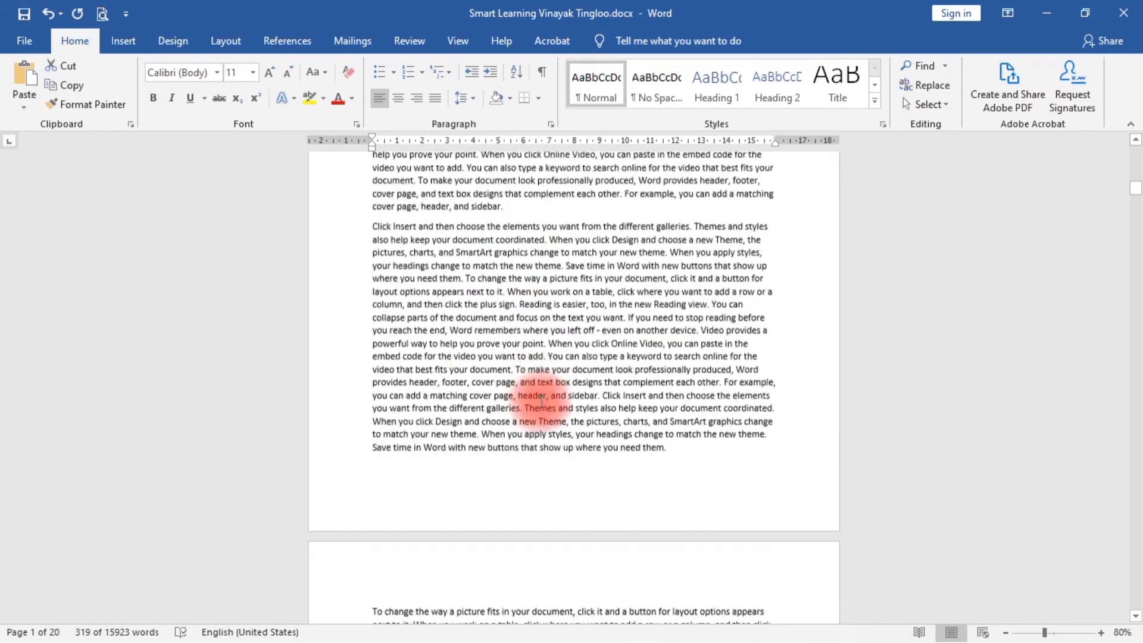
scroll(539, 404, "up", 7)
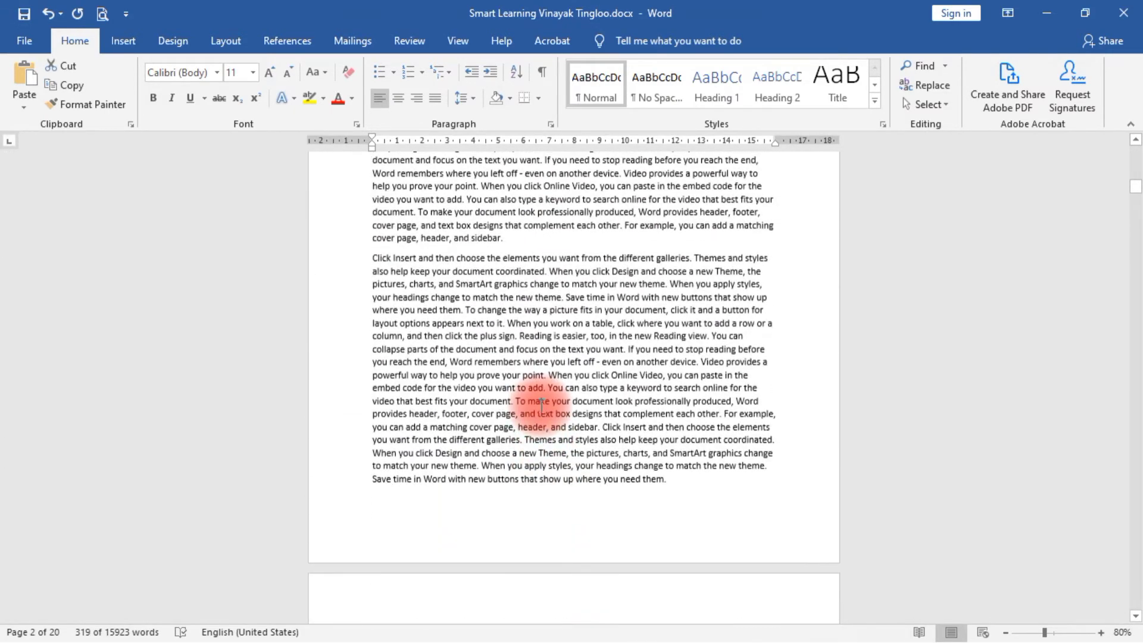
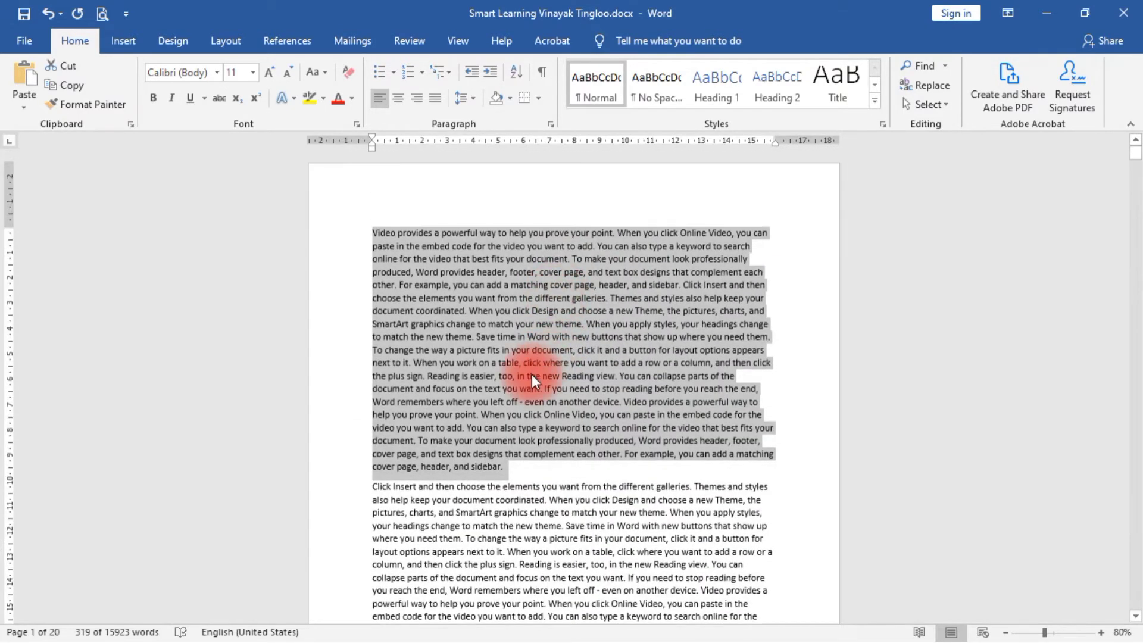
- Clear the first-paragraph selection, briefly select the start of the 'Click Insert' paragraph, then deselect
left_click(531, 374)
left_click_drag(370, 486, 417, 552)
left_click(379, 501)
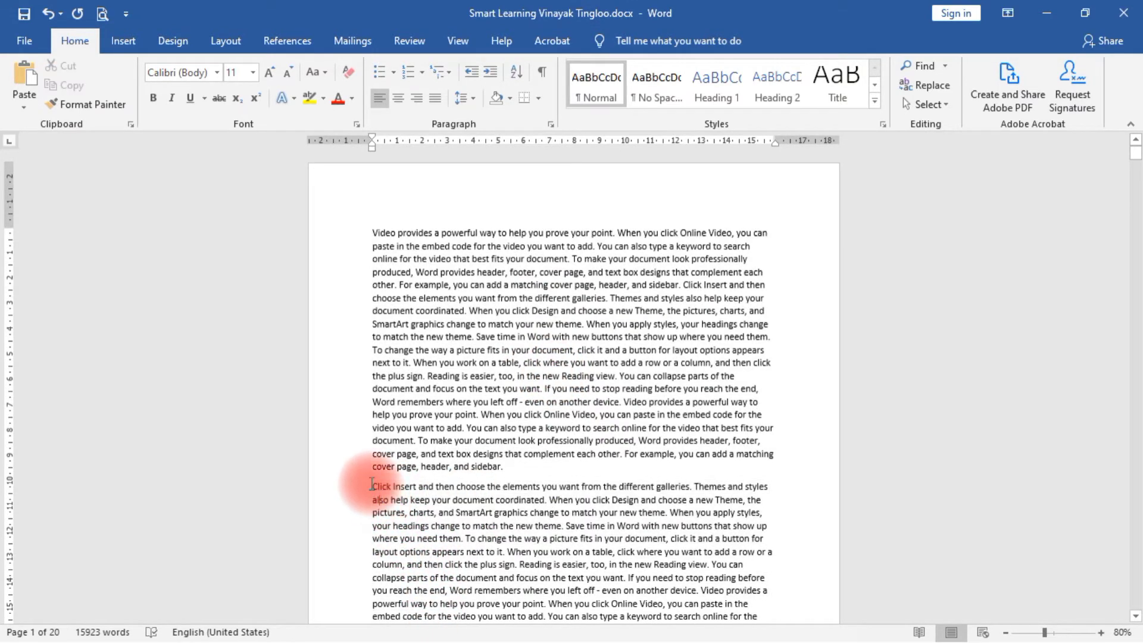
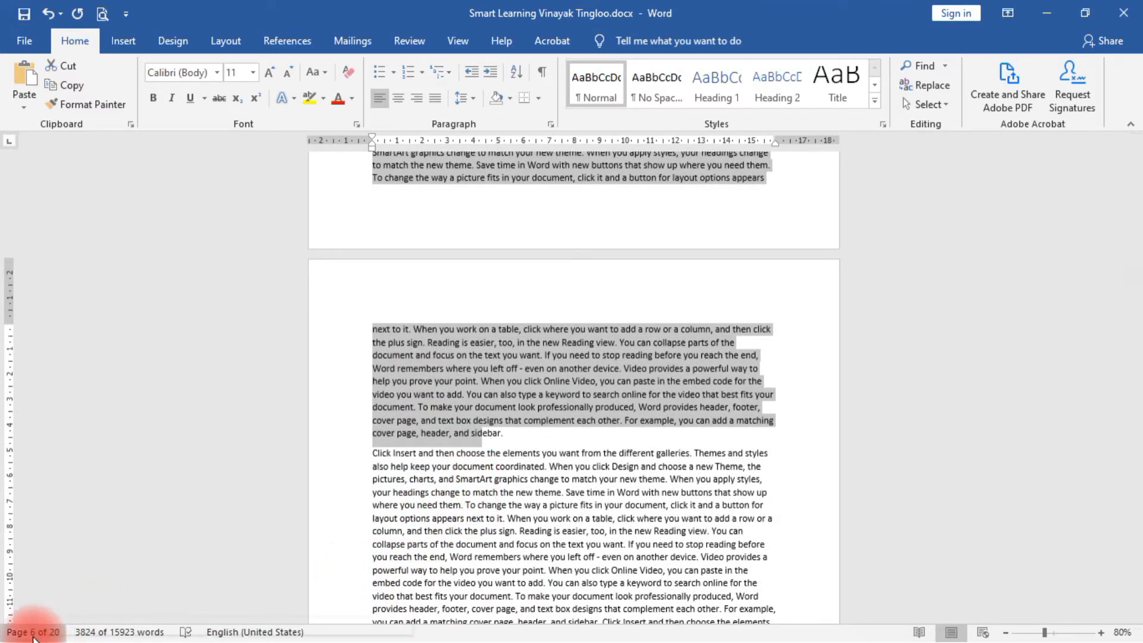
- Clear the text selection and place the caret at the start of the 'Click Insert' paragraph
scroll(416, 499, "up", 1)
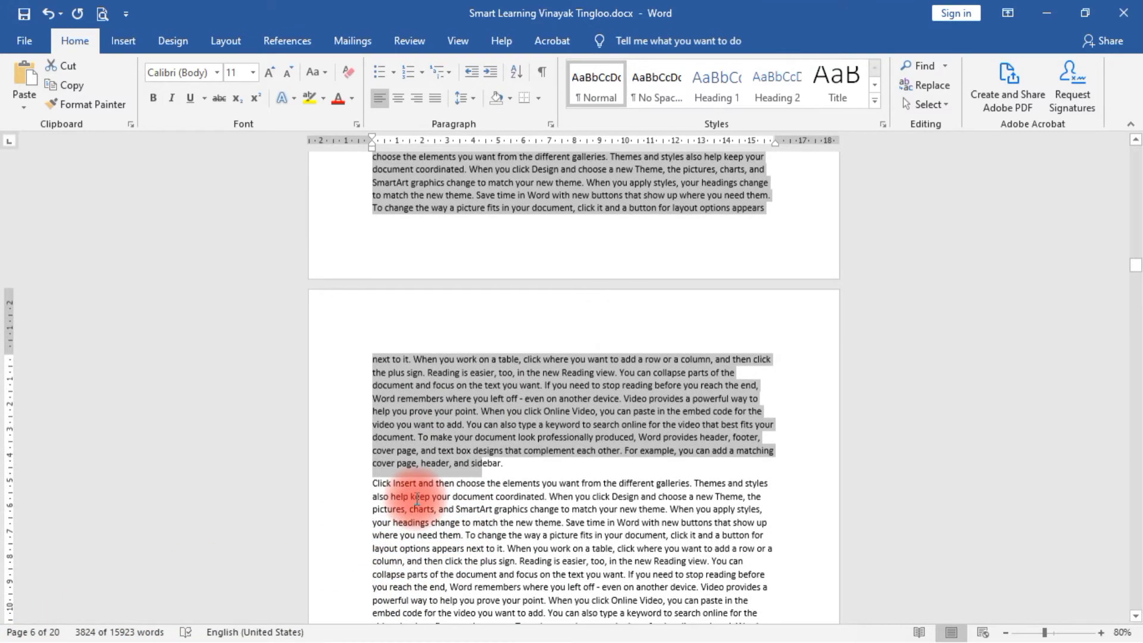
left_click(416, 499)
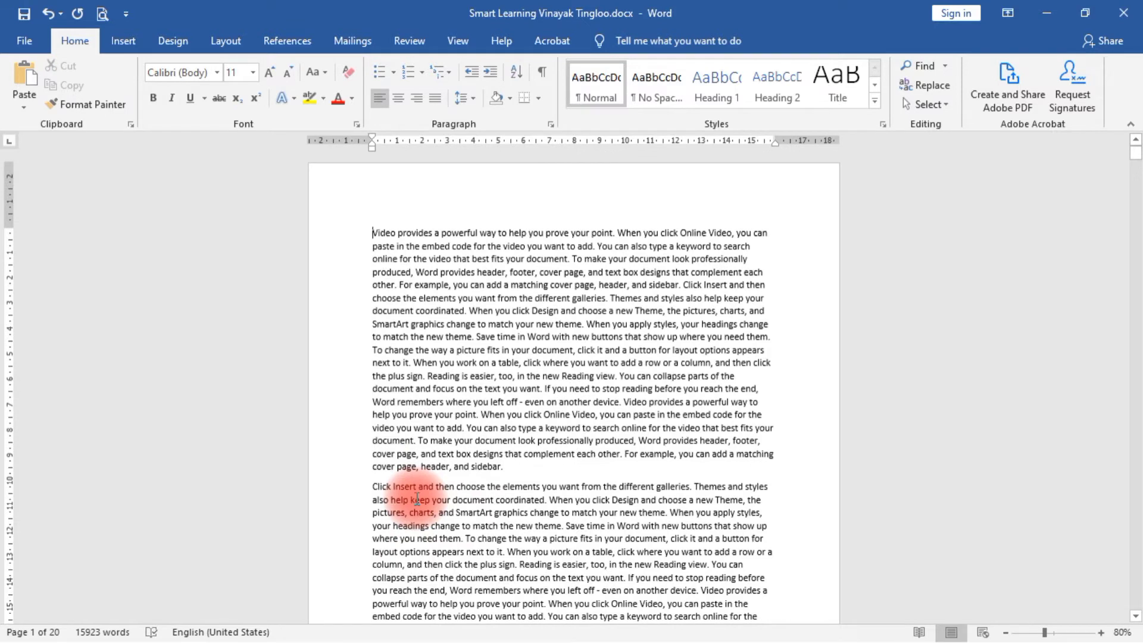
left_click(371, 487)
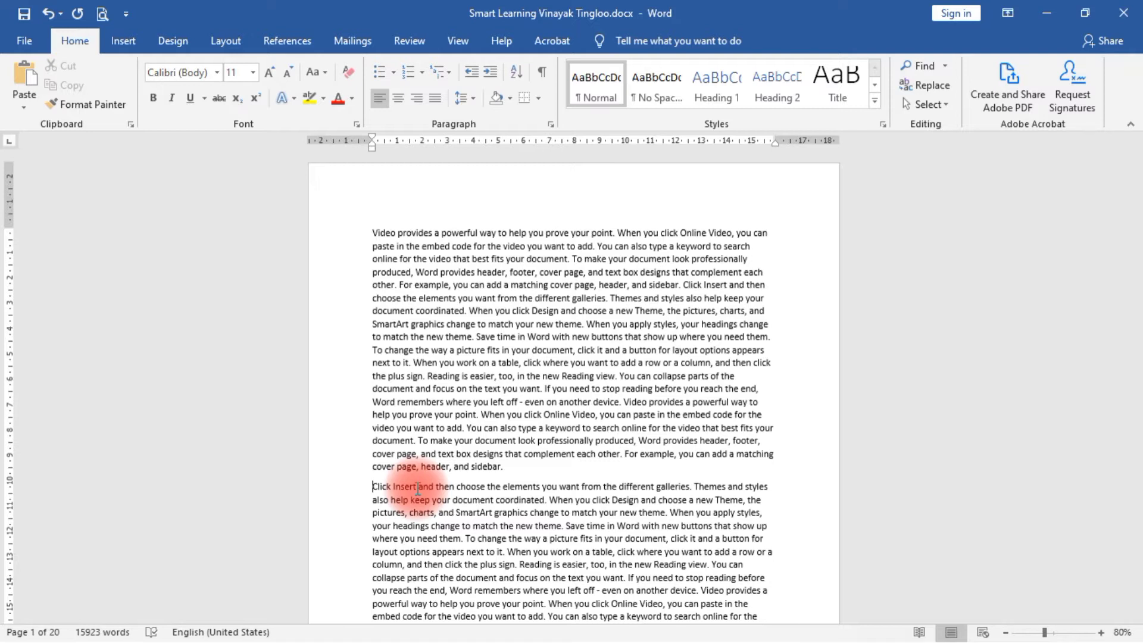
- Delete everything from the 'Click Insert' paragraph to the end, leaving one 319-word paragraph
key("ctrl+shift+End")
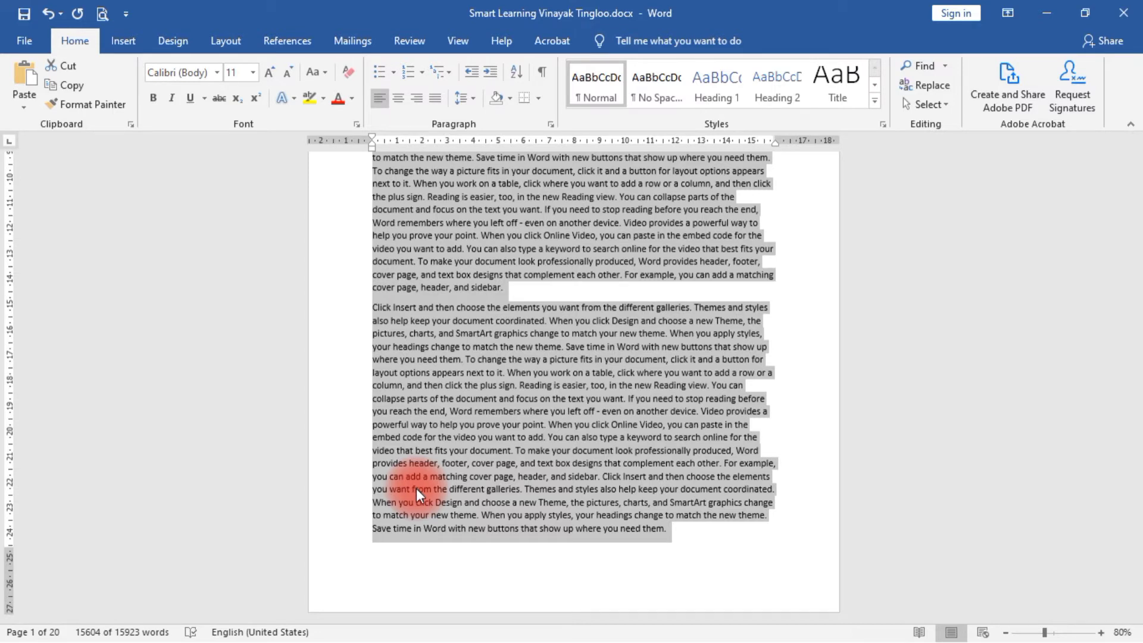
key("Delete")
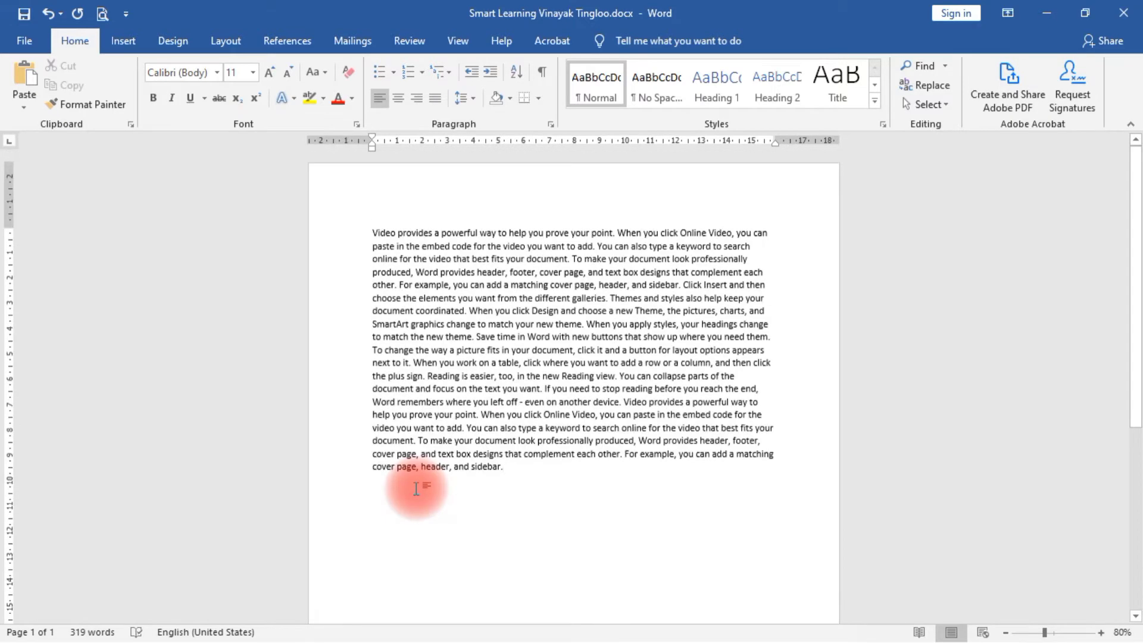
scroll(528, 493, "down", 8)
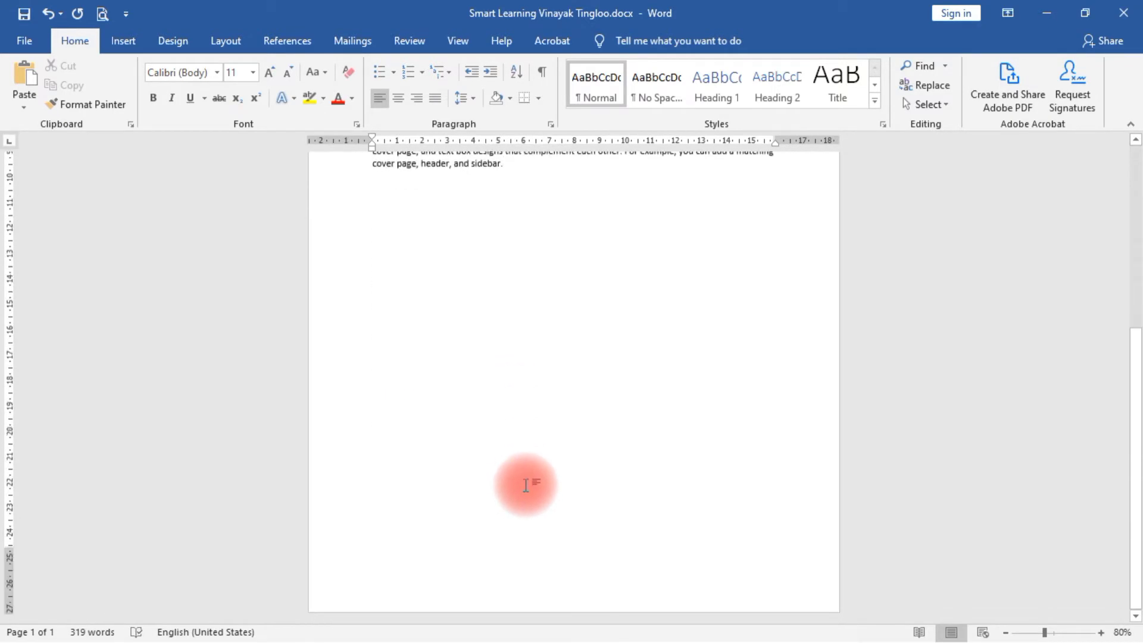
scroll(532, 483, "up", 6)
scroll(532, 481, "up", 2)
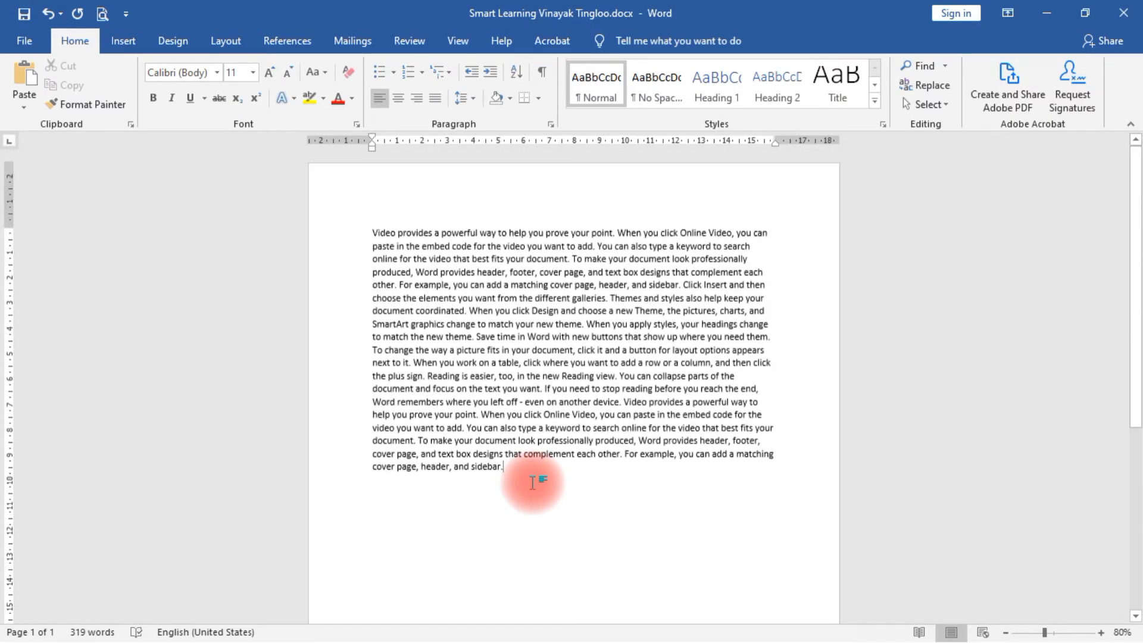
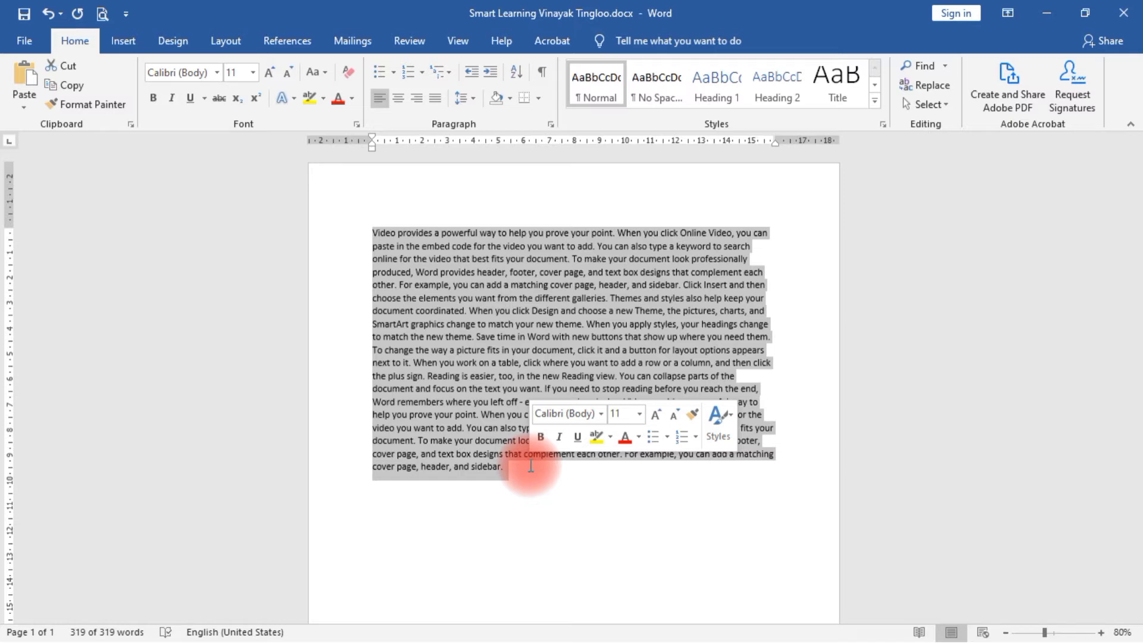
- Justify the 319-word paragraph and put the caret back at the start of the text
key("ctrl+j")
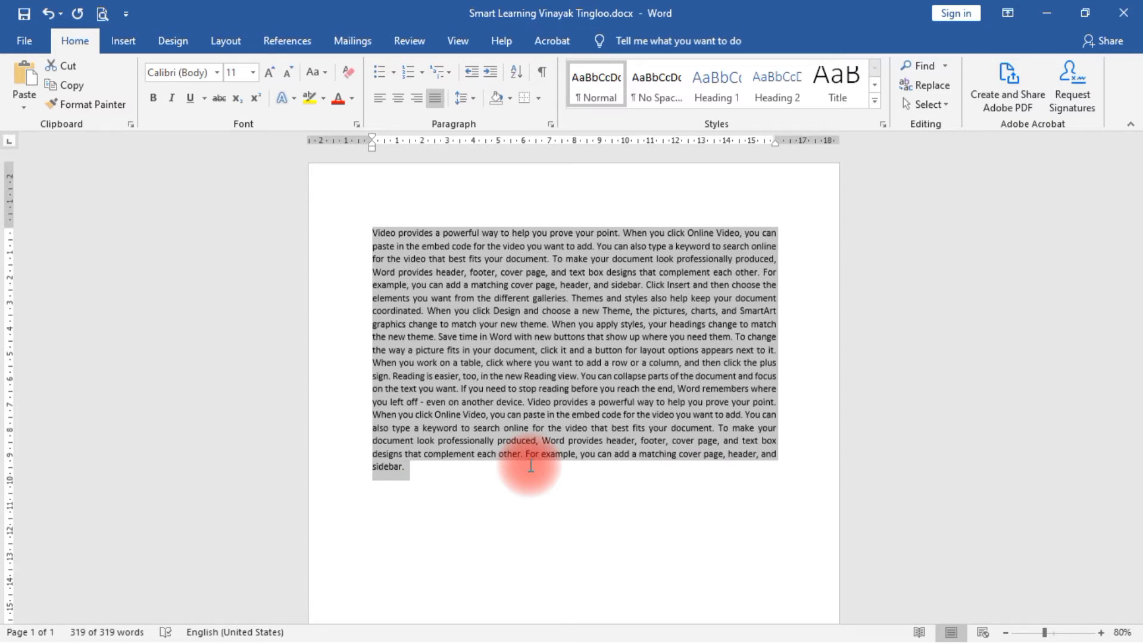
left_click(571, 286)
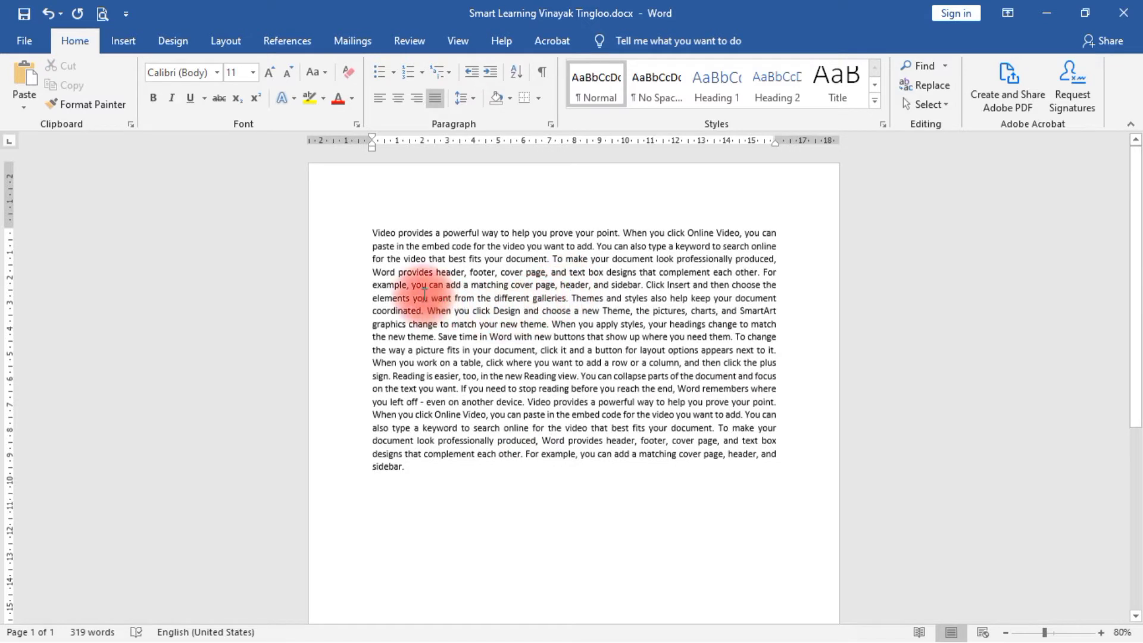
left_click(373, 234)
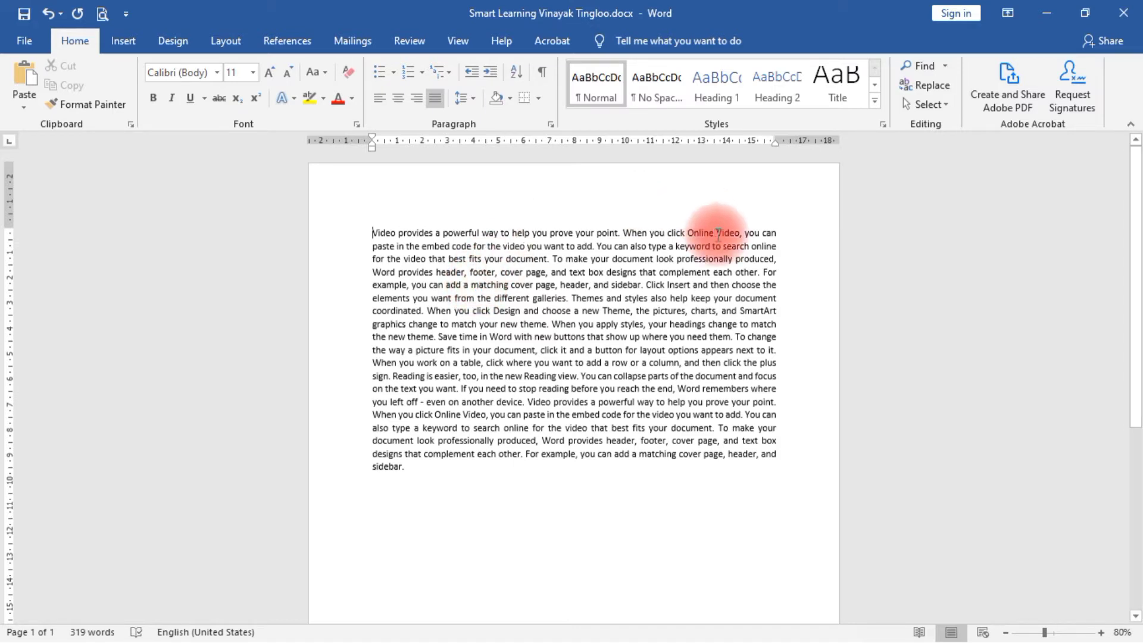
left_click_drag(371, 225, 778, 233)
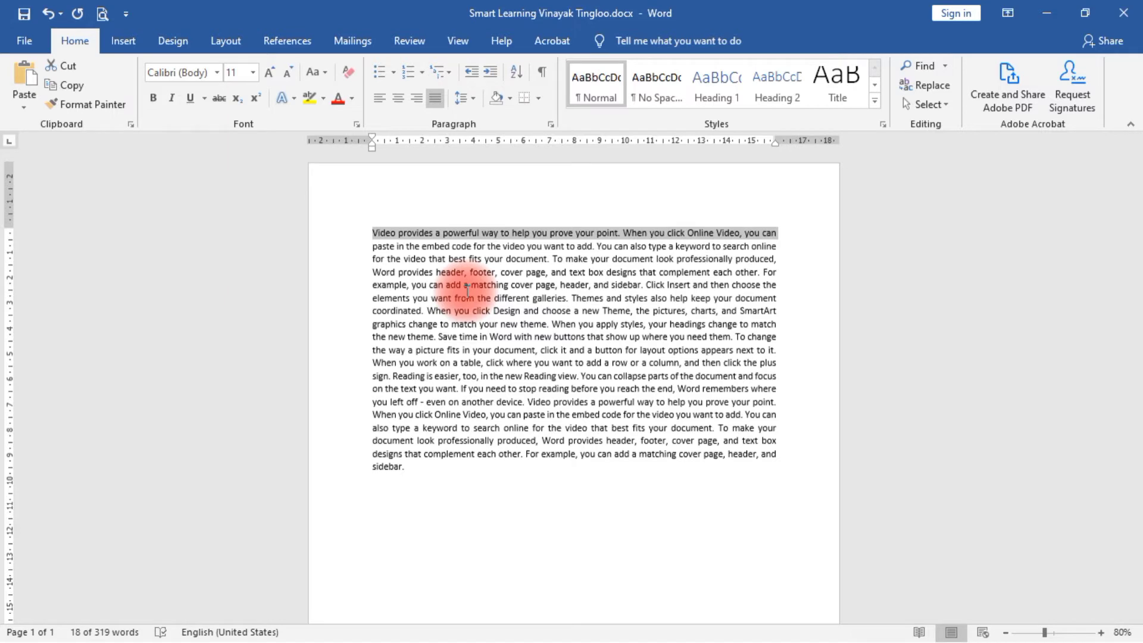
left_click(375, 233)
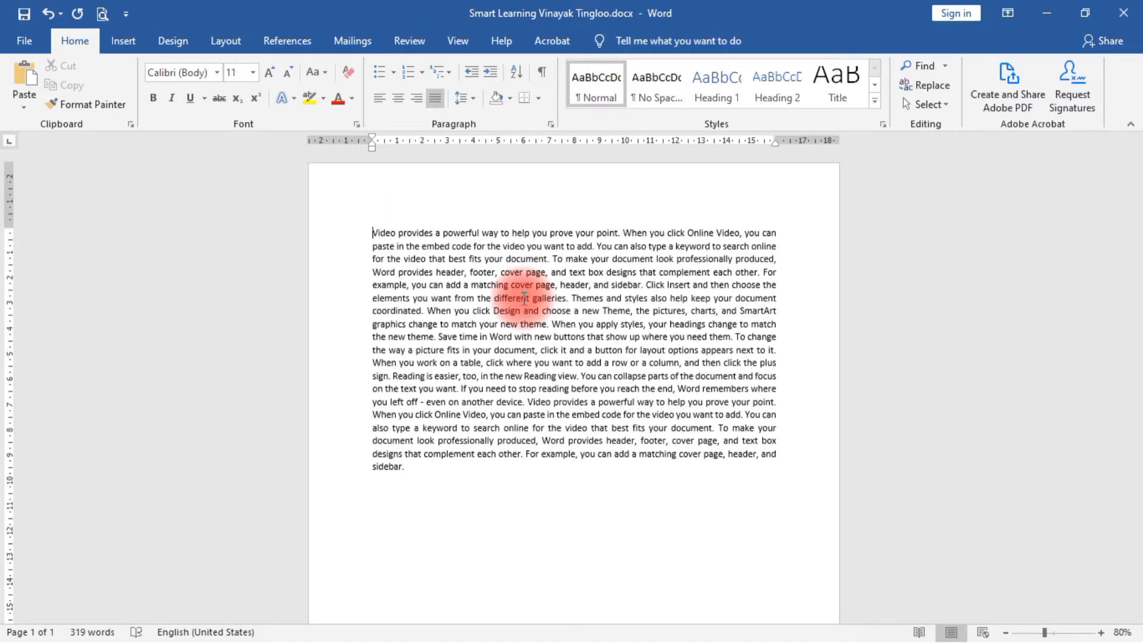
key("shift+End")
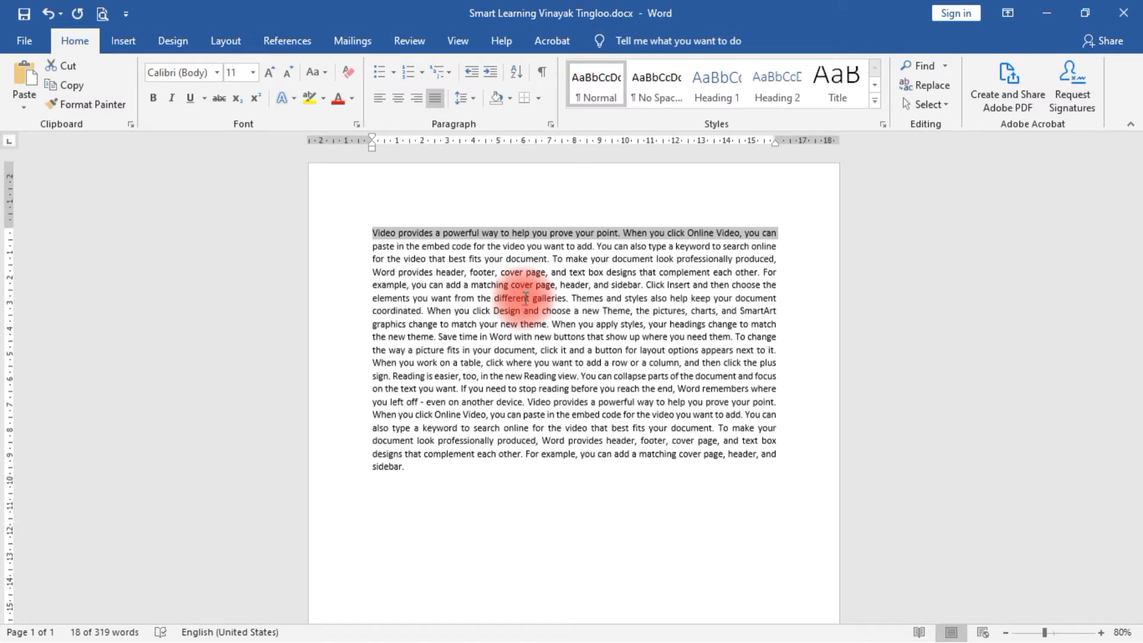
left_click(778, 233)
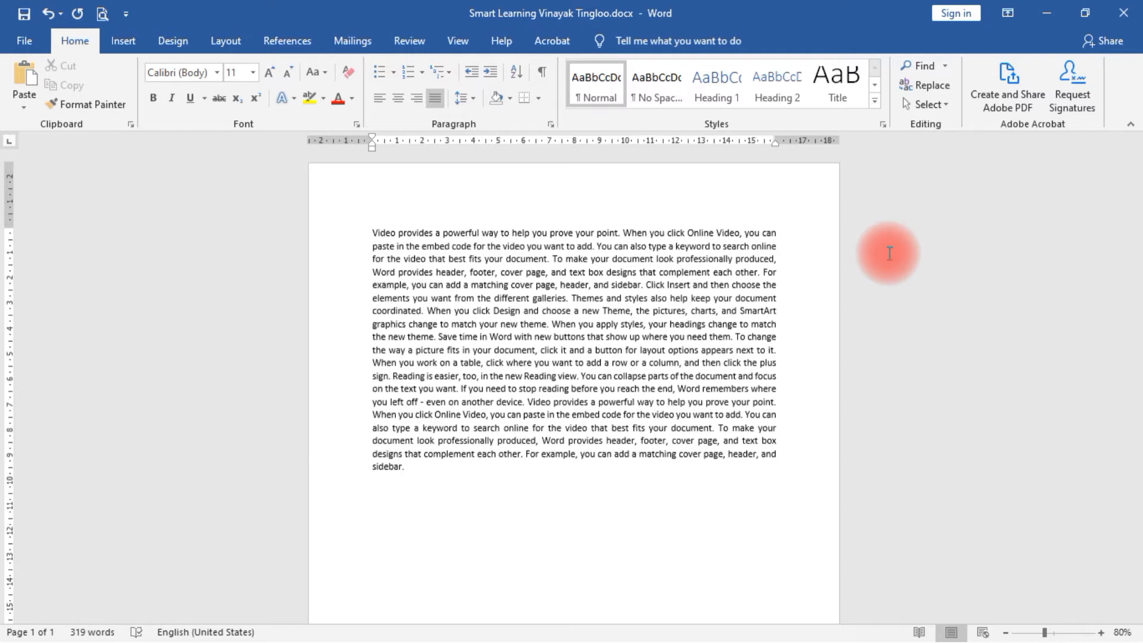
key("shift+Home")
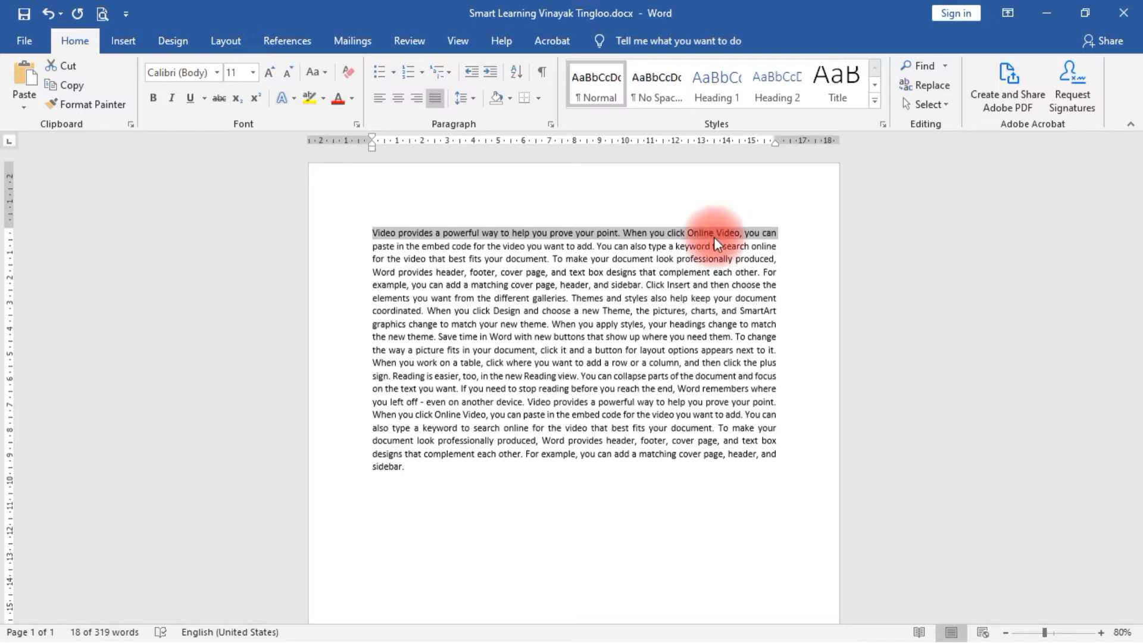
- Draw a straight Line shape across the page just beneath the paragraph
left_click(123, 41)
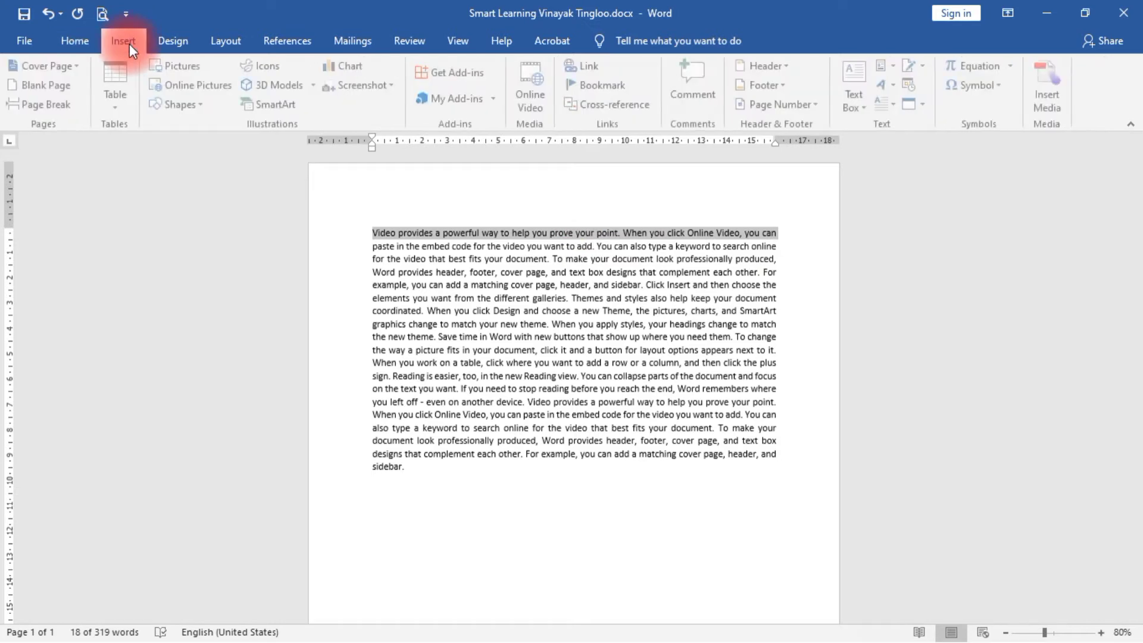
left_click(206, 105)
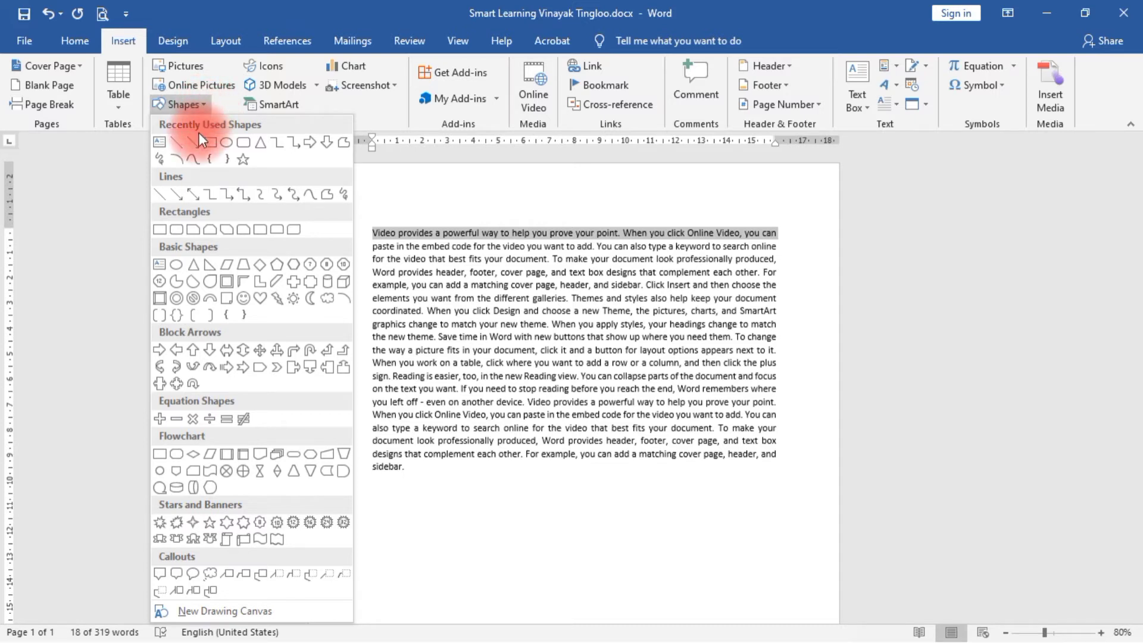
left_click(178, 140)
scroll(390, 386, "down", 2)
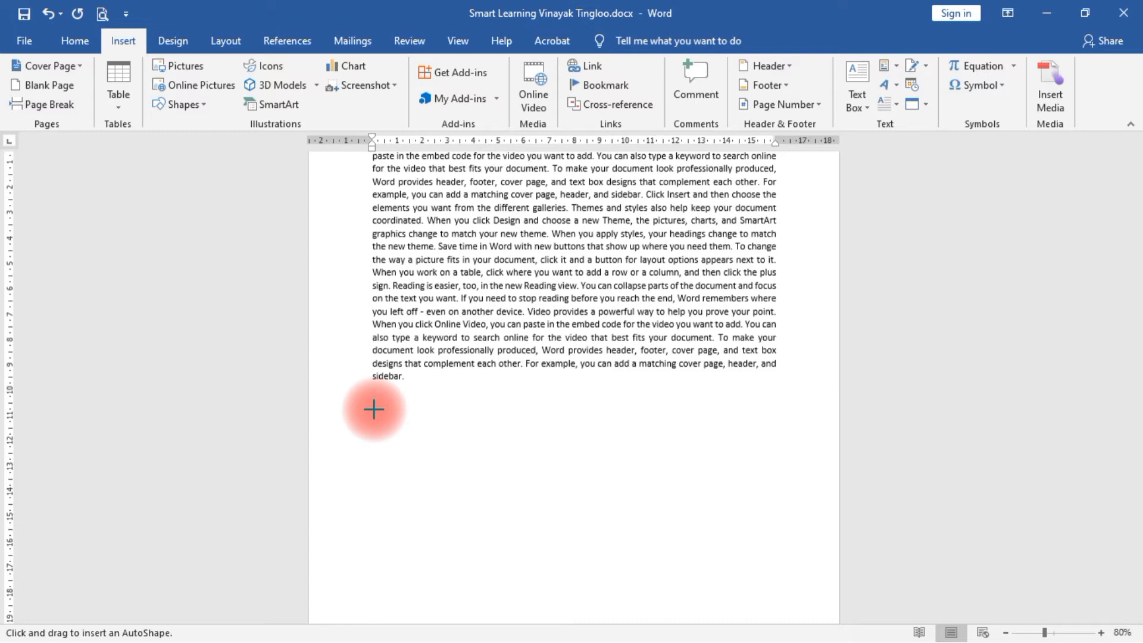
mouse_move(374, 409)
left_mouse_down()
mouse_move(705, 408)
mouse_move(758, 396)
mouse_move(764, 416)
mouse_move(762, 390)
mouse_move(762, 411)
mouse_move(681, 434)
mouse_move(725, 449)
mouse_move(773, 421)
left_mouse_up()
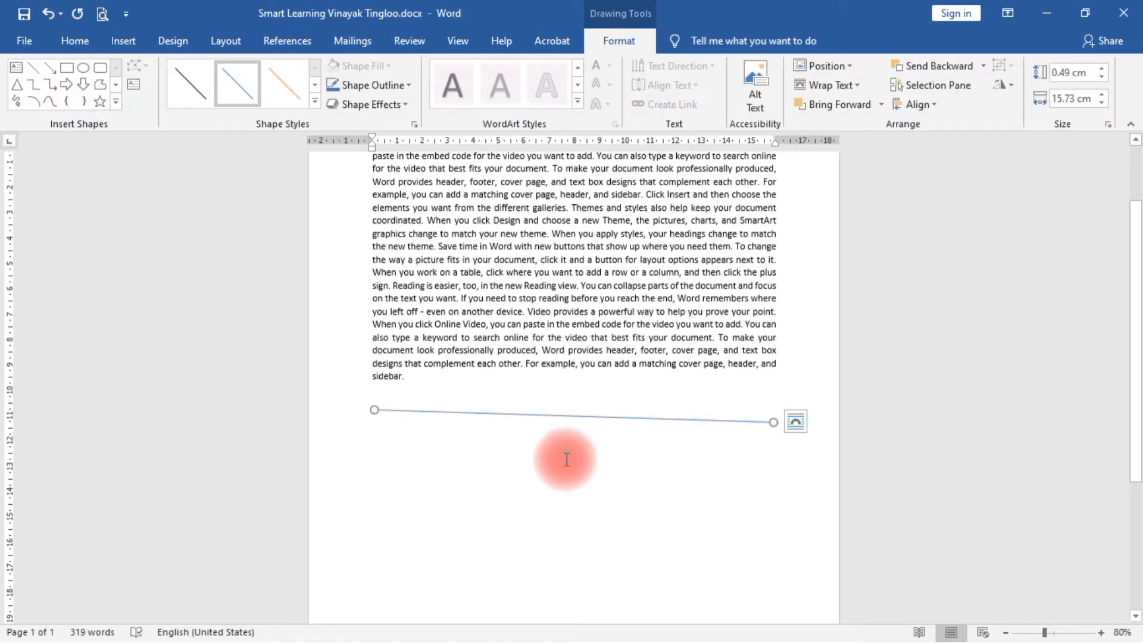
left_click(494, 455)
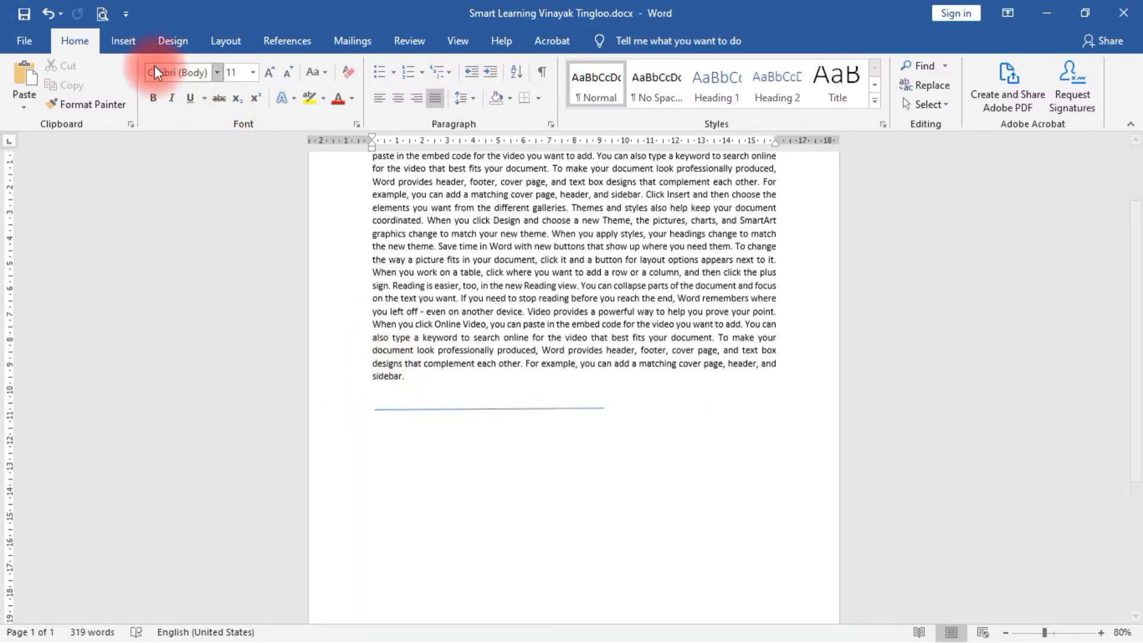
left_click(125, 38)
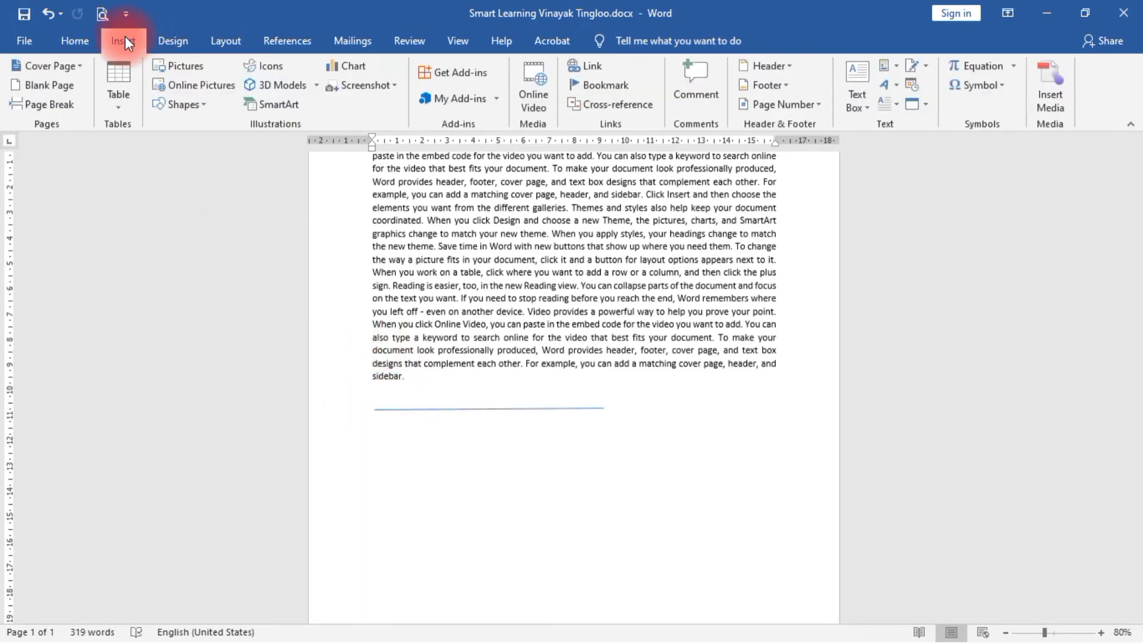
- Draw a second straight Line shape horizontally below the first line
left_click(180, 106)
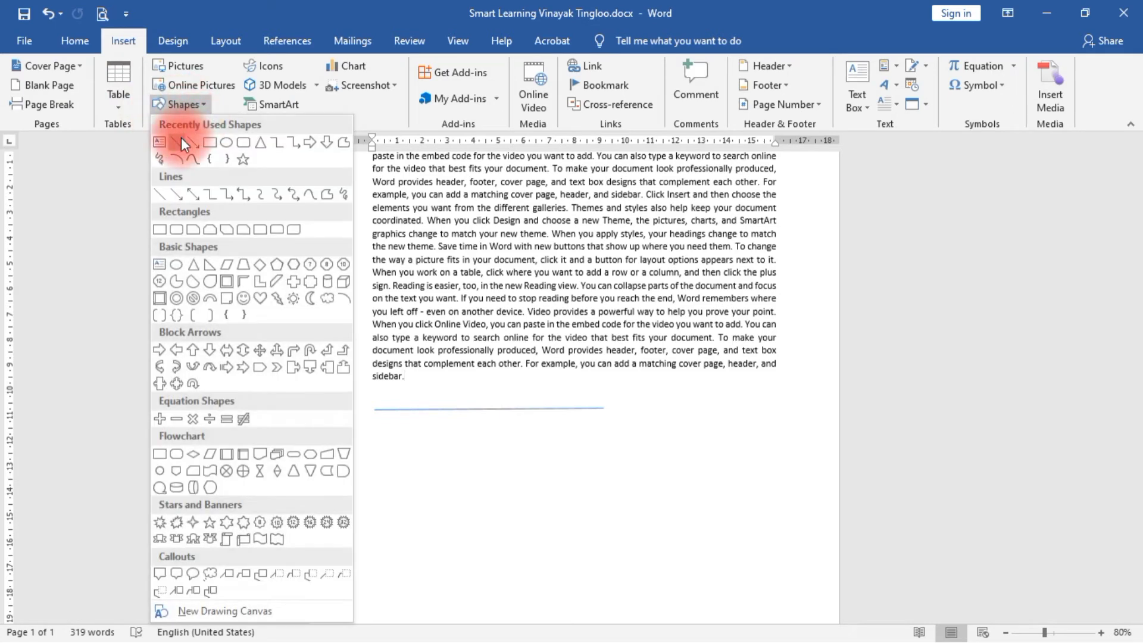
left_click(181, 138)
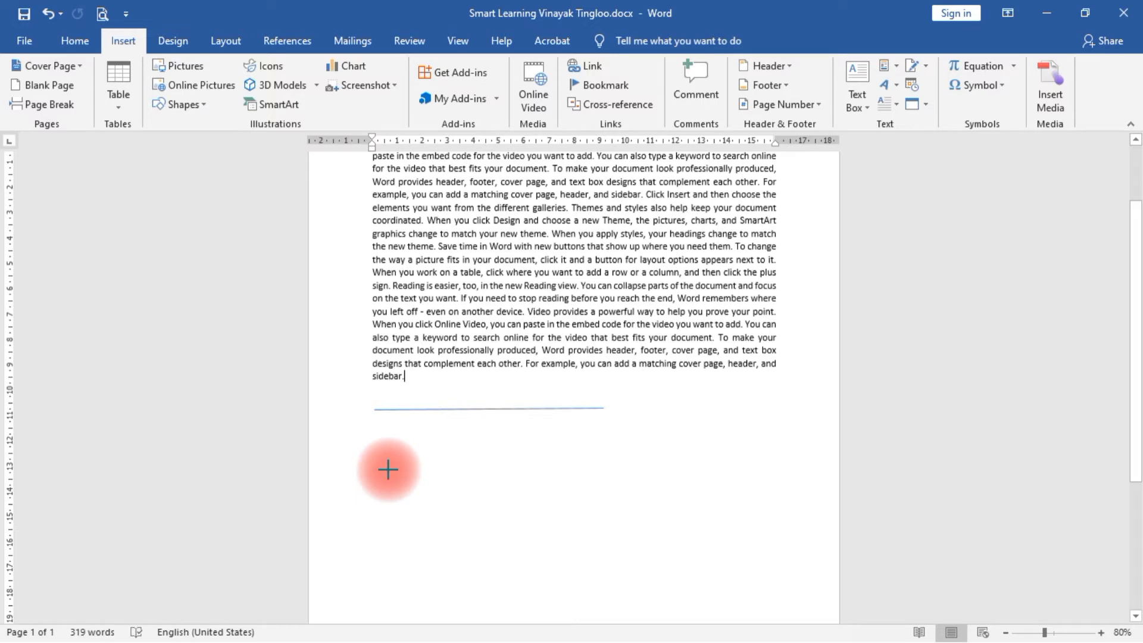
mouse_move(388, 470)
left_mouse_down()
mouse_move(712, 467)
mouse_move(745, 446)
mouse_move(699, 540)
mouse_move(716, 513)
mouse_move(737, 581)
mouse_move(687, 410)
mouse_move(671, 547)
mouse_move(638, 510)
mouse_move(710, 525)
mouse_move(740, 377)
mouse_move(743, 402)
left_mouse_up()
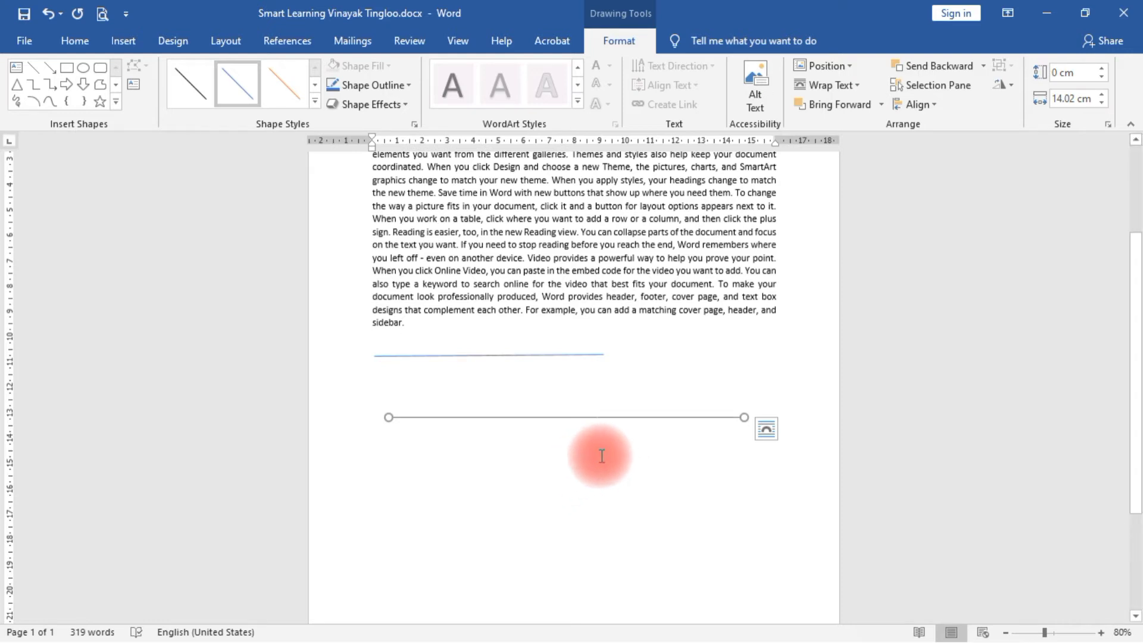
left_click(417, 476)
scroll(439, 413, "down", 2)
scroll(426, 382, "up", 4)
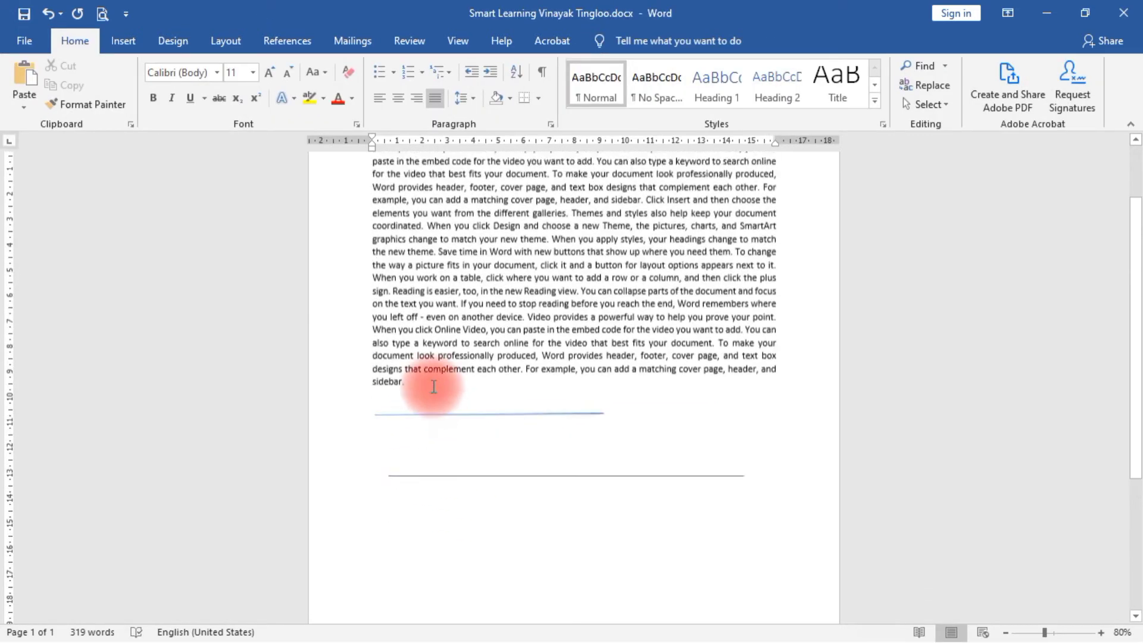
- Delete both line shapes and add an empty paragraph after the text
left_click(426, 416)
key("Delete")
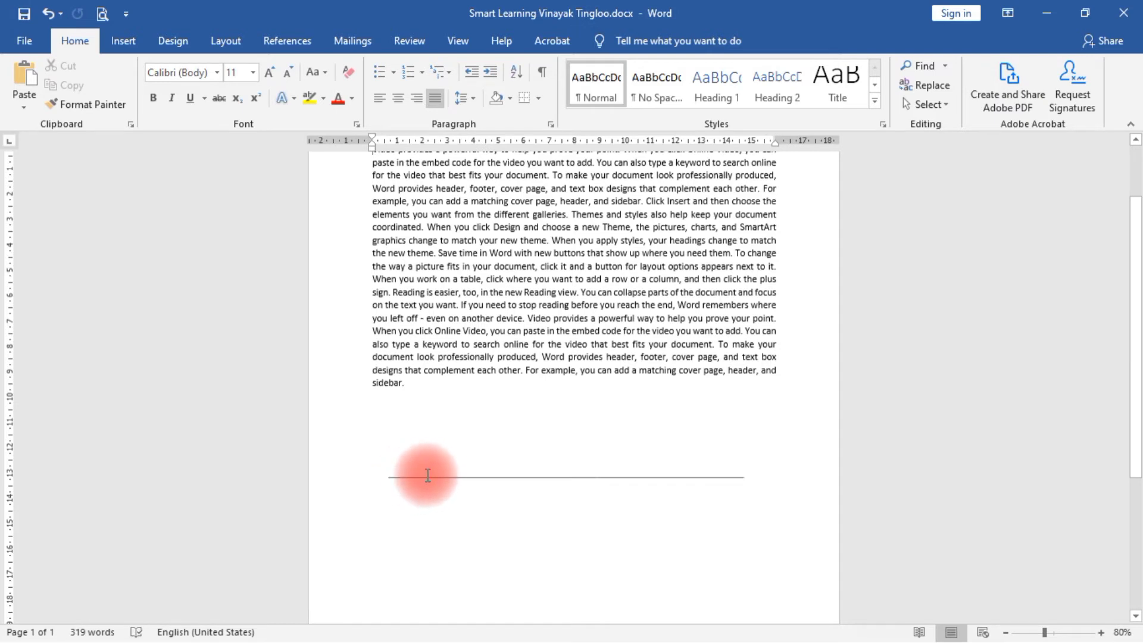
left_click(396, 477)
key("Delete")
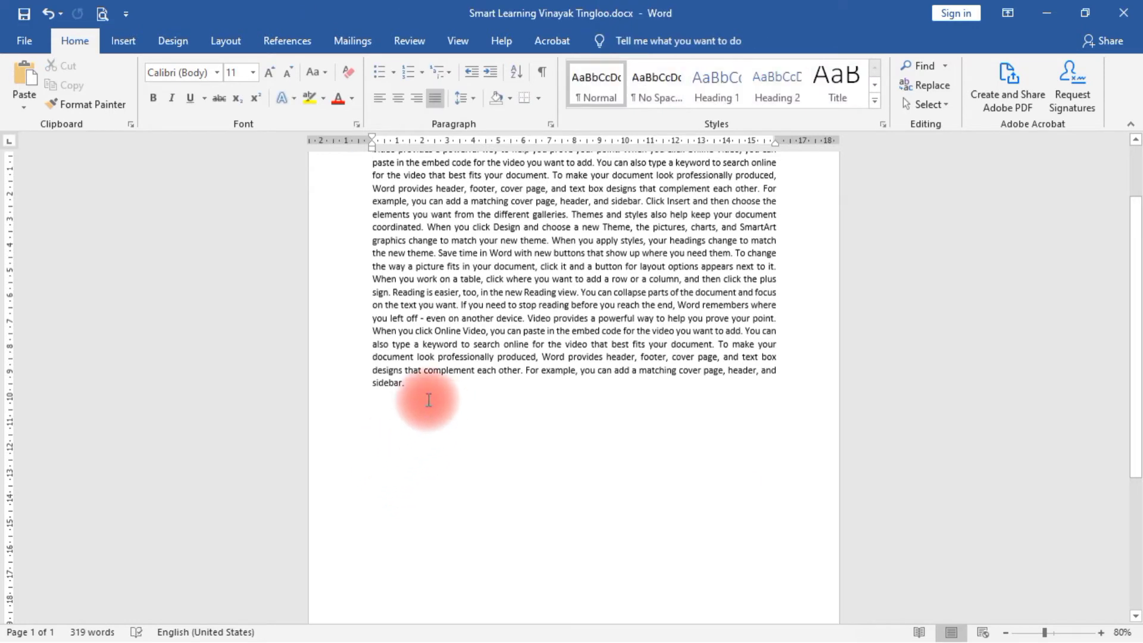
key("Return")
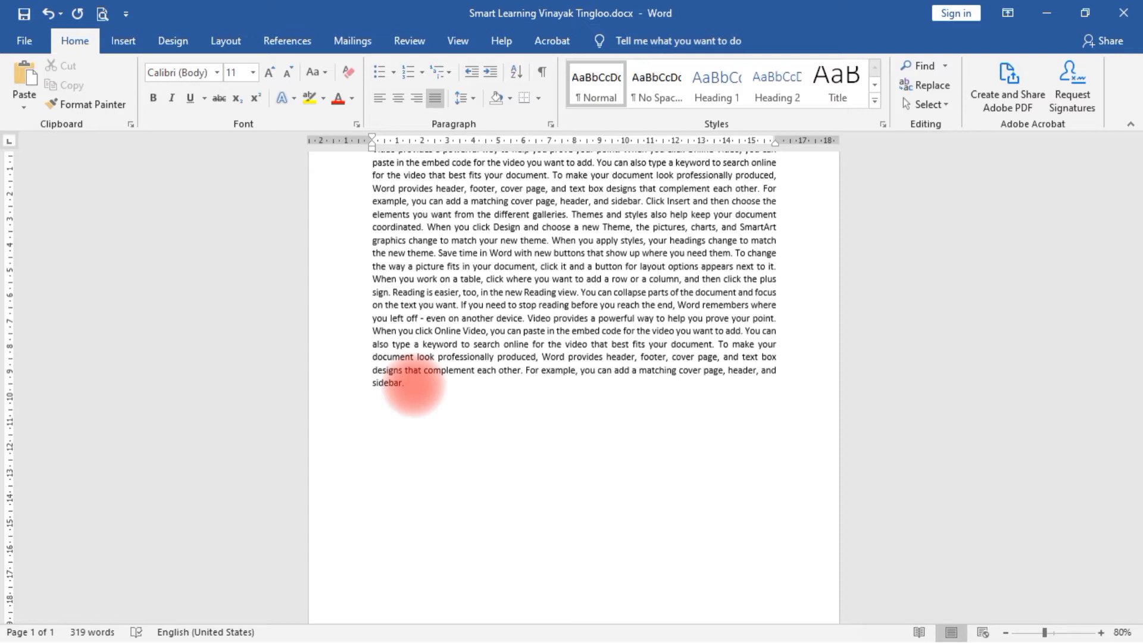
- Auto-format ---, ===, ~~~ and **** into single, double, wavy and dotted rules, then add blank lines
type("---")
key("Return")
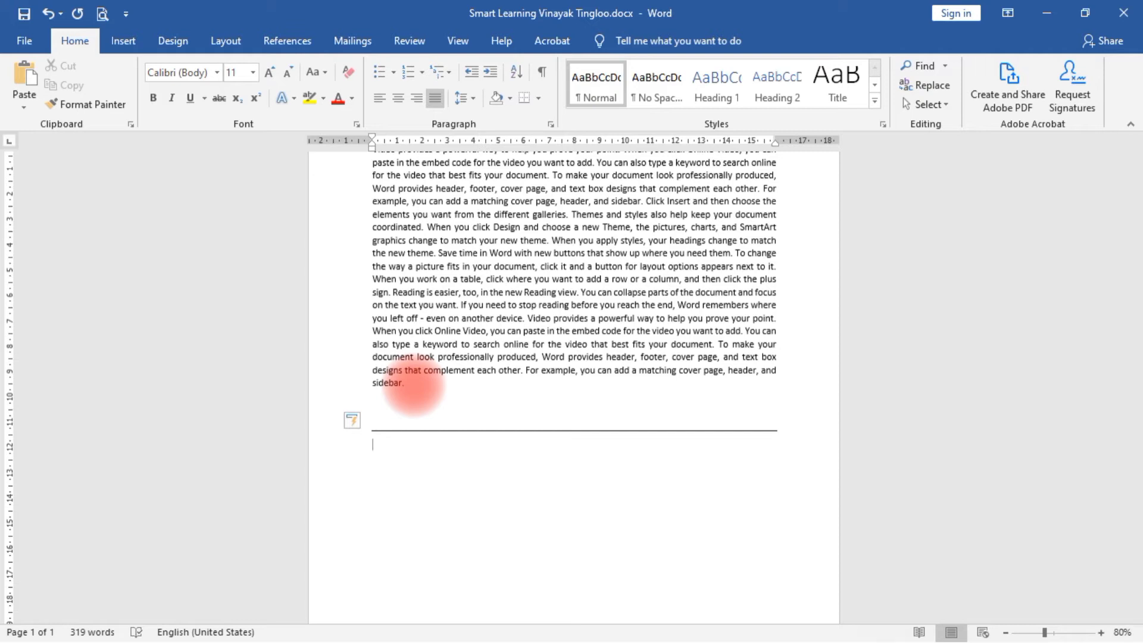
type("===")
key("Return")
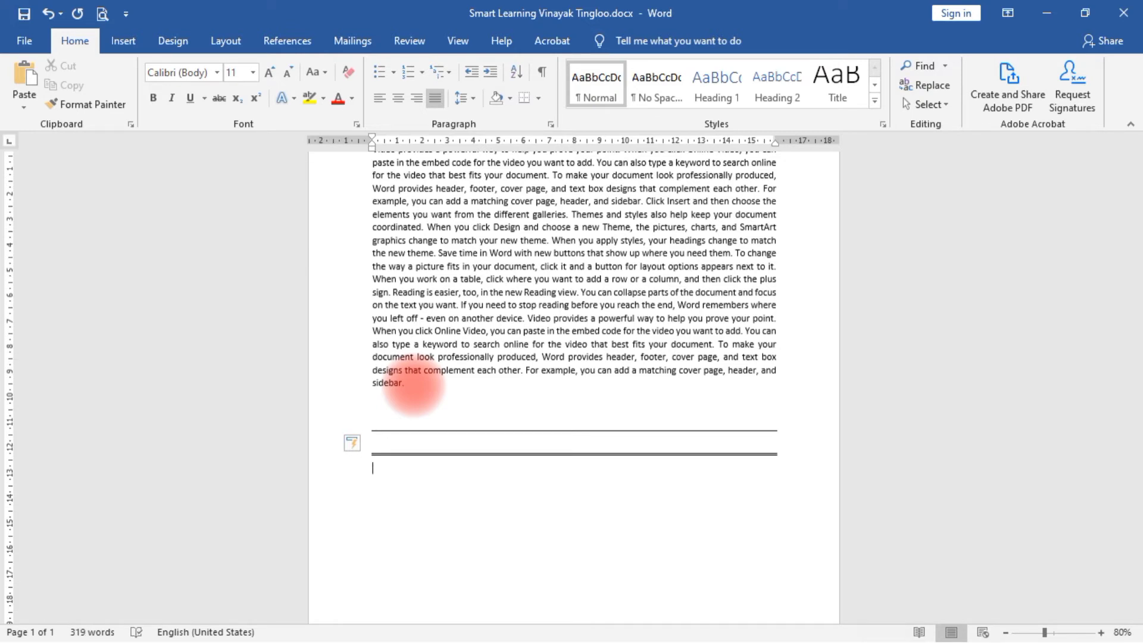
scroll(473, 390, "down", 1)
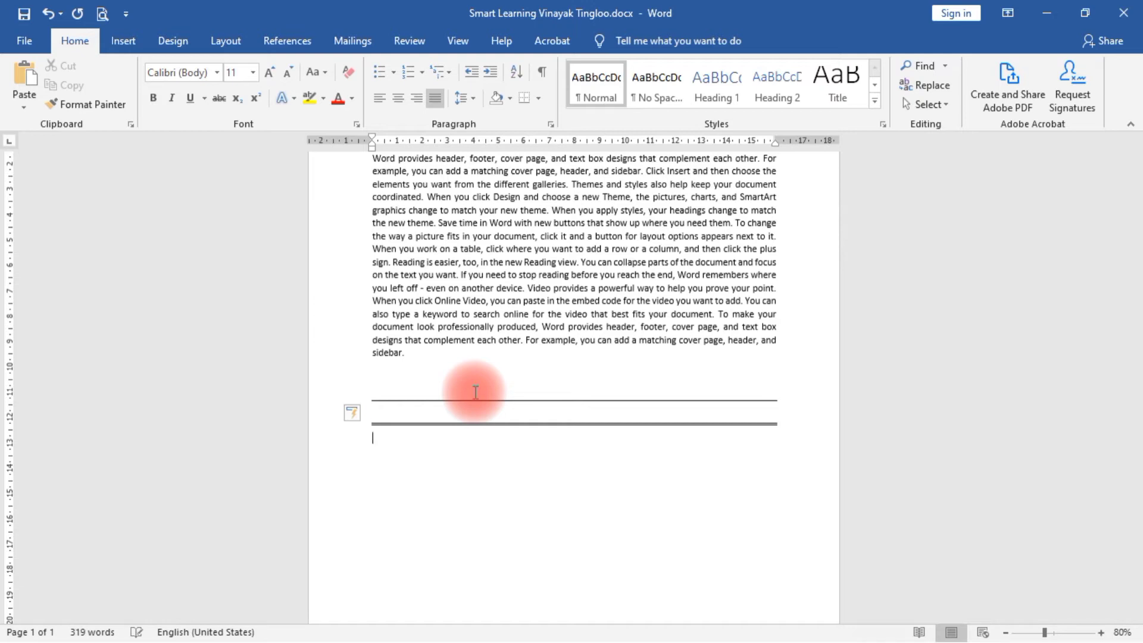
type("~~~")
key("Return")
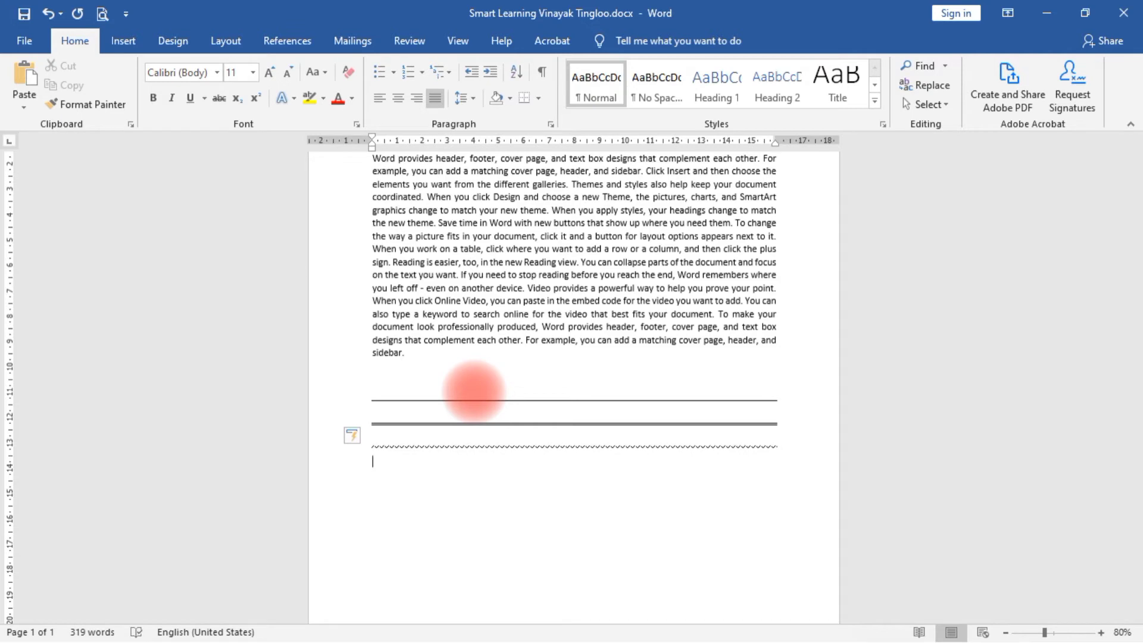
type("****")
key("Return")
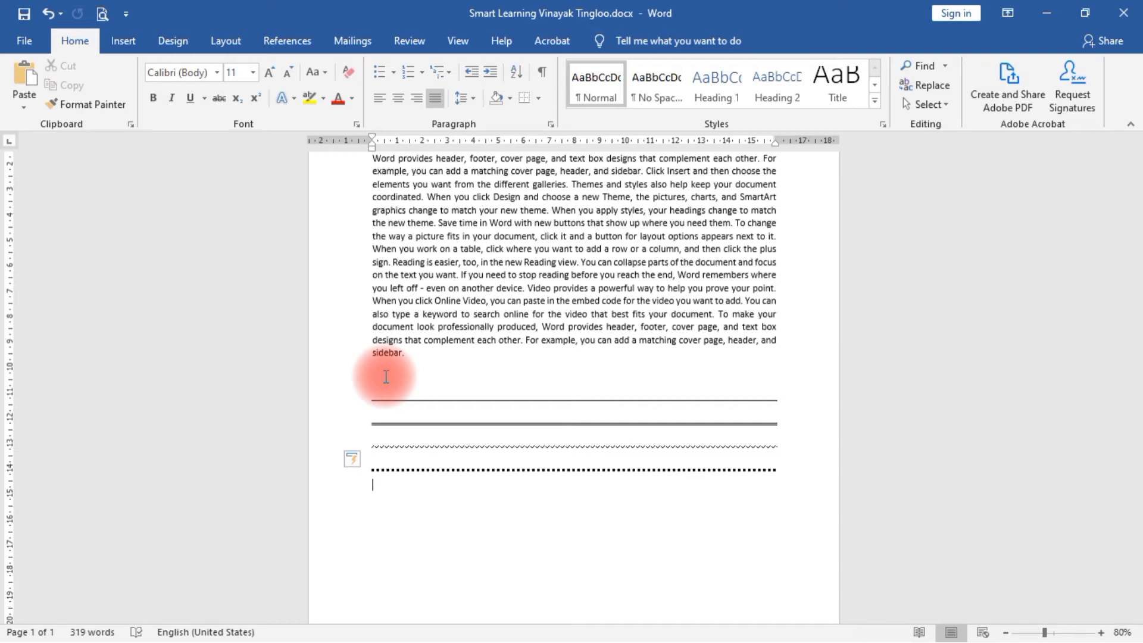
key("Return")
key("Return")
key("Return")
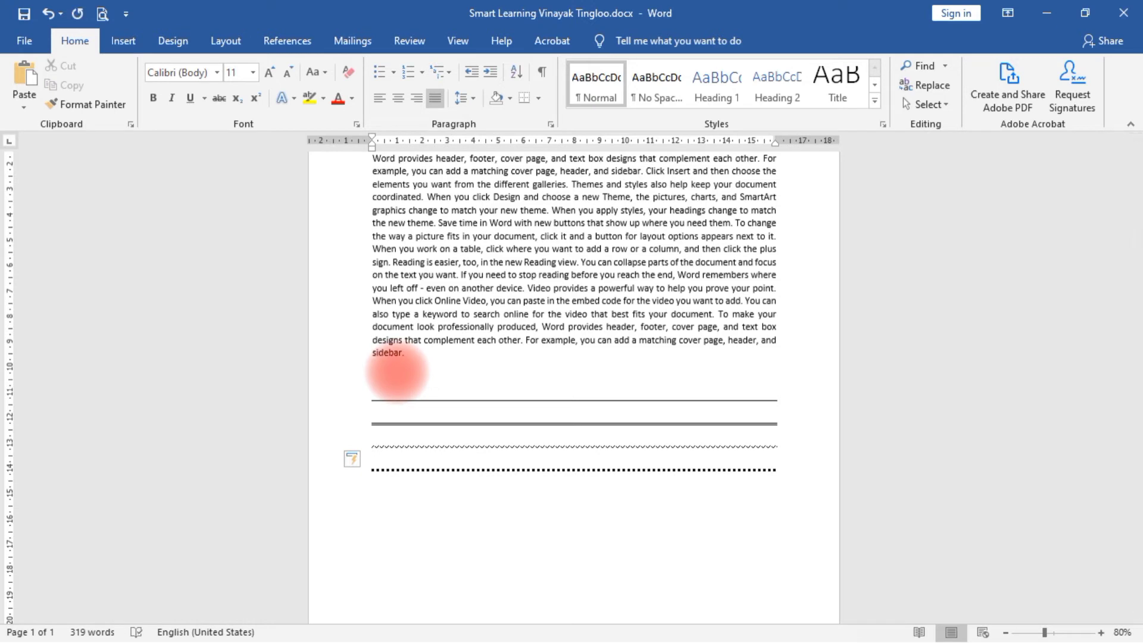
- Type the 'SMART LARNING' channel-name title line and select the whole line
type("SMART LARNING ")
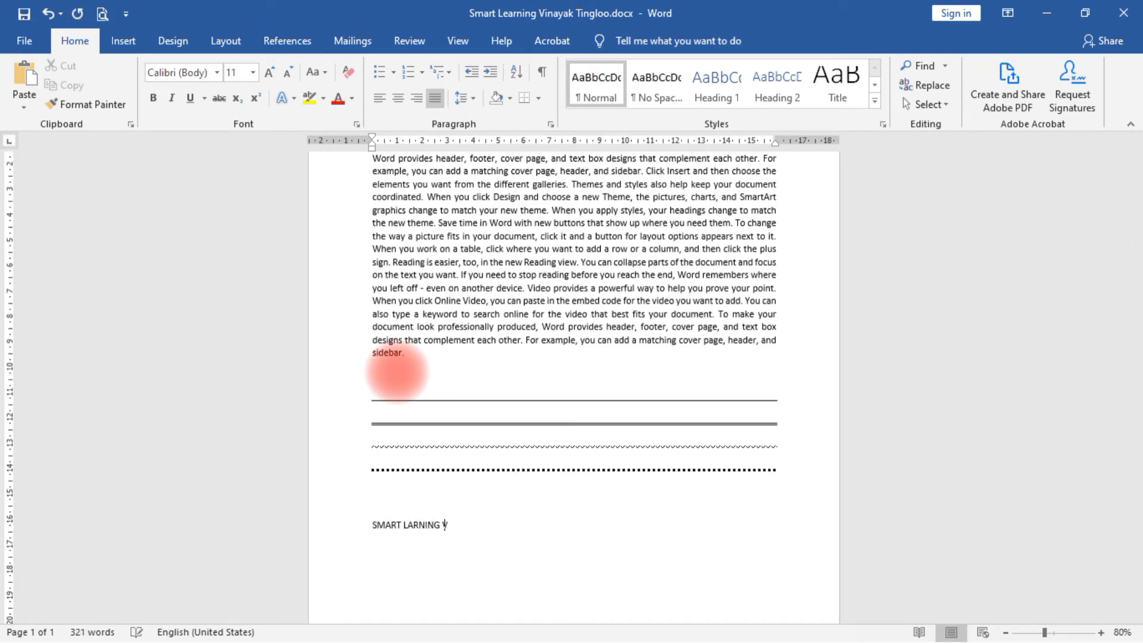
type("VINAYAK TINGLOO")
key("ctrl+shift+Left")
key("ctrl+shift+Left")
key("ctrl+shift+Left")
key("ctrl+shift+Left")
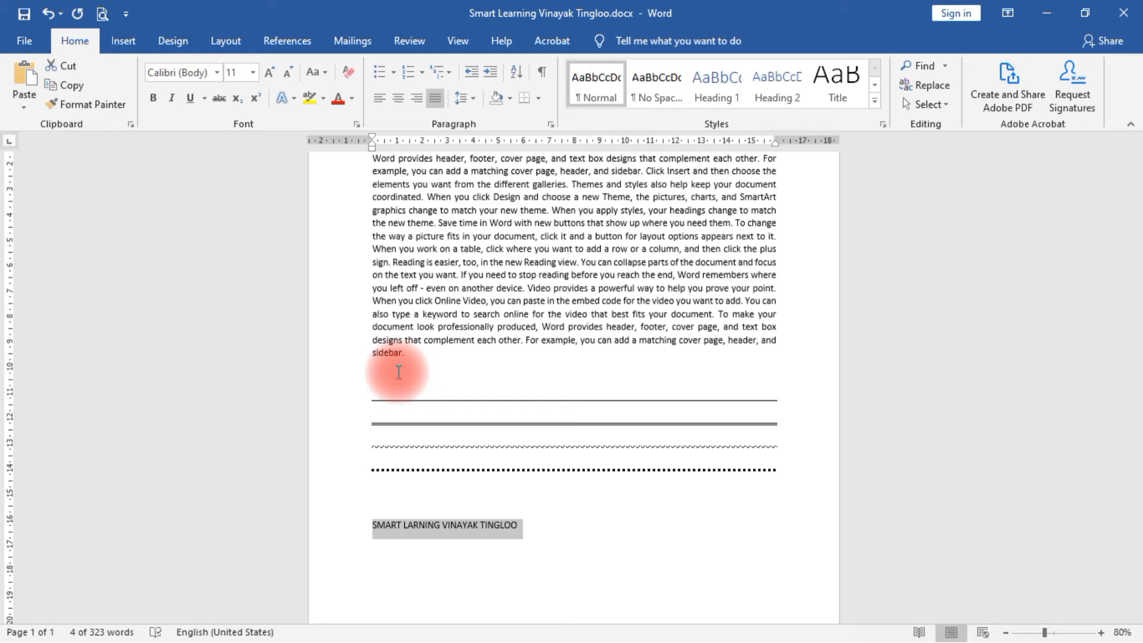
- Set the title's font size to 24
key("ctrl+bracketright")
key("ctrl+bracketright")
key("ctrl+bracketright")
key("ctrl+bracketright")
key("ctrl+bracketright")
key("ctrl+bracketright")
key("ctrl+bracketright")
key("ctrl+bracketright")
key("ctrl+bracketright")
key("ctrl+bracketright")
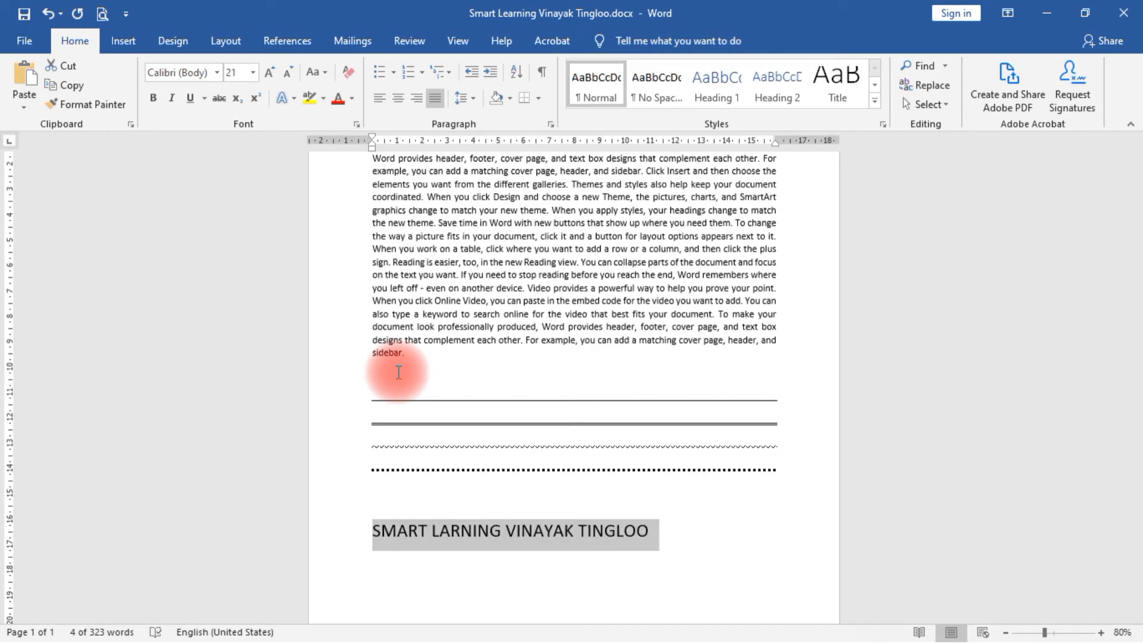
key("ctrl+bracketleft")
key("ctrl+bracketleft")
key("ctrl+bracketleft")
key("ctrl+bracketleft")
key("ctrl+bracketleft")
key("ctrl+bracketleft")
key("ctrl+bracketleft")
key("ctrl+bracketleft")
key("ctrl+bracketleft")
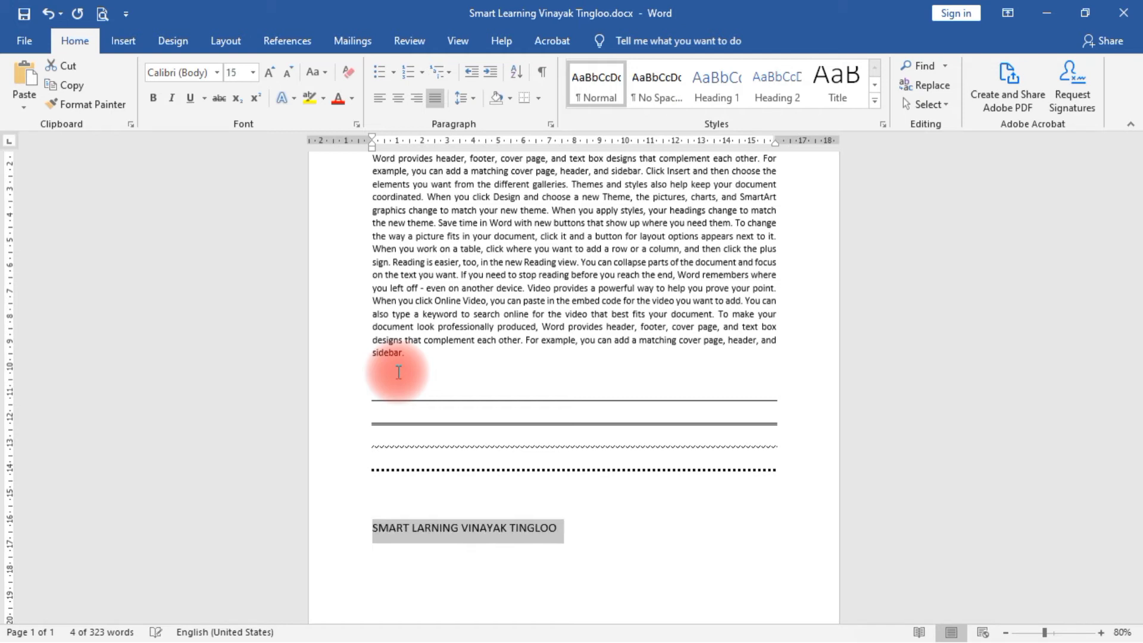
key("ctrl+bracketleft")
key("ctrl+bracketleft")
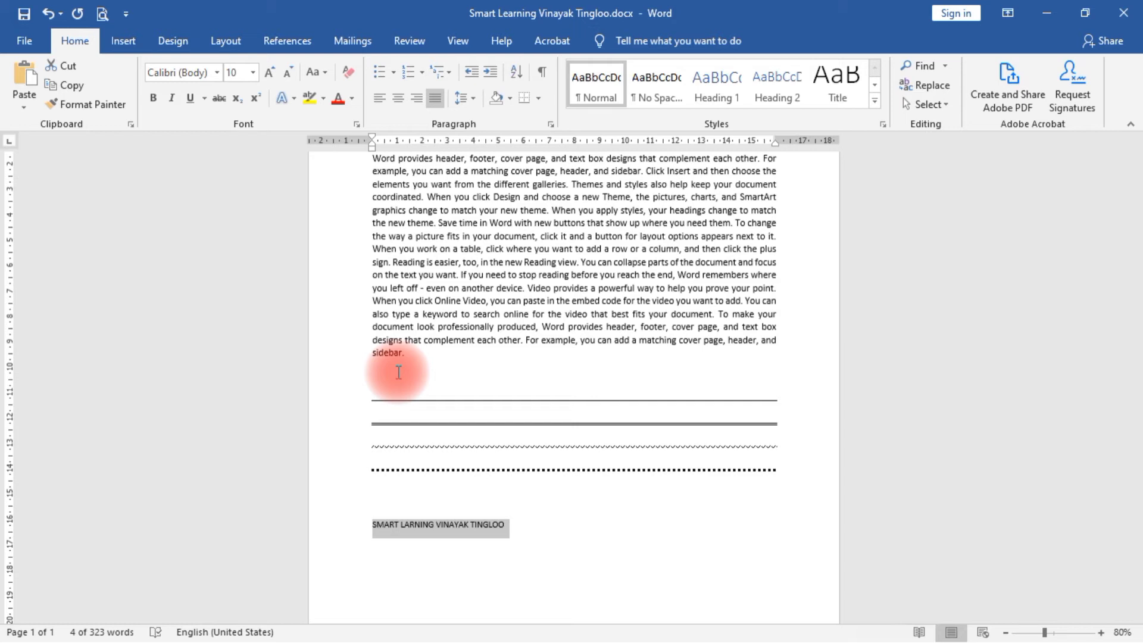
key("ctrl+bracketright")
key("ctrl+bracketright")
key("ctrl+bracketright")
key("ctrl+bracketright")
key("ctrl+bracketright")
key("ctrl+bracketright")
key("ctrl+bracketright")
key("ctrl+bracketright")
key("ctrl+bracketright")
key("ctrl+bracketright")
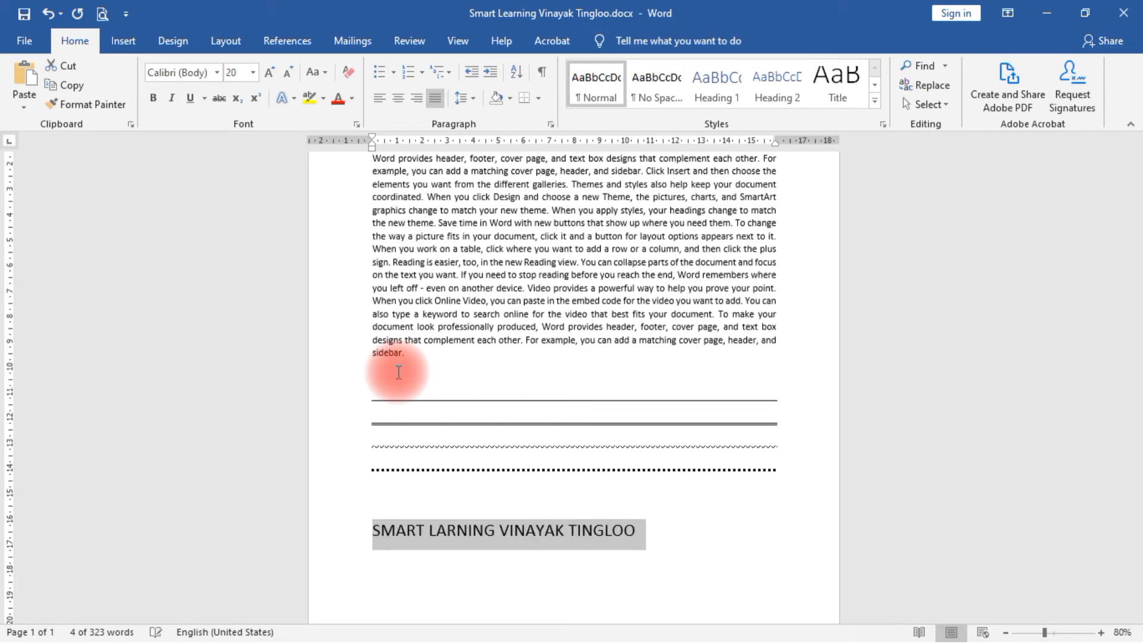
key("ctrl+bracketright")
key("ctrl+bracketright")
key("ctrl+bracketright")
key("ctrl+bracketright")
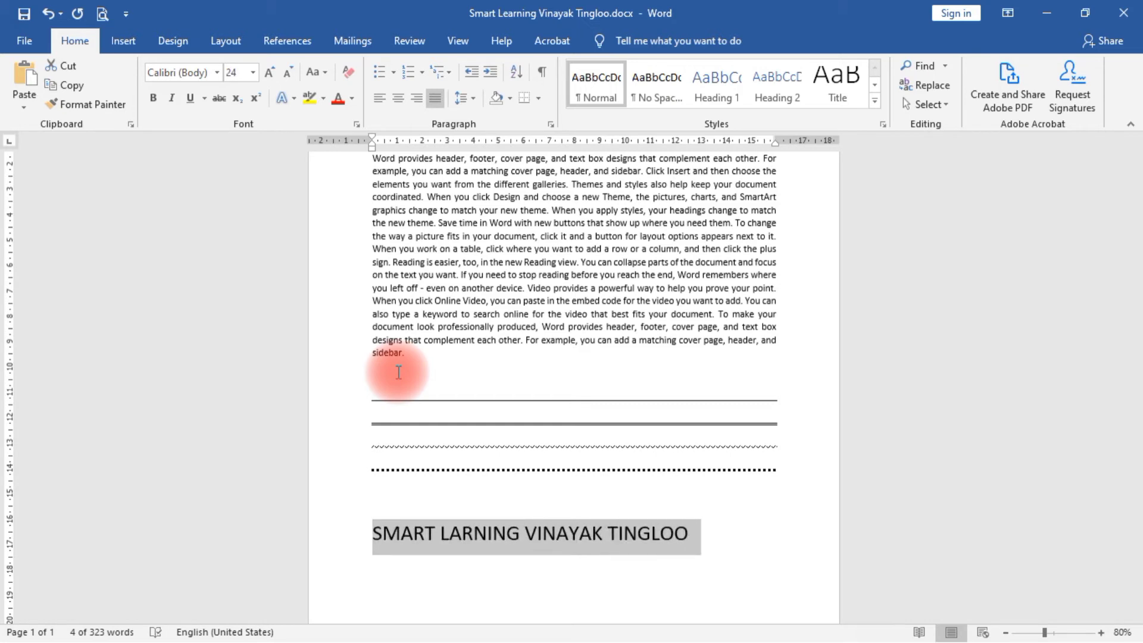
- Center the title and make it bold, italic and word-only underlined
key("ctrl+e")
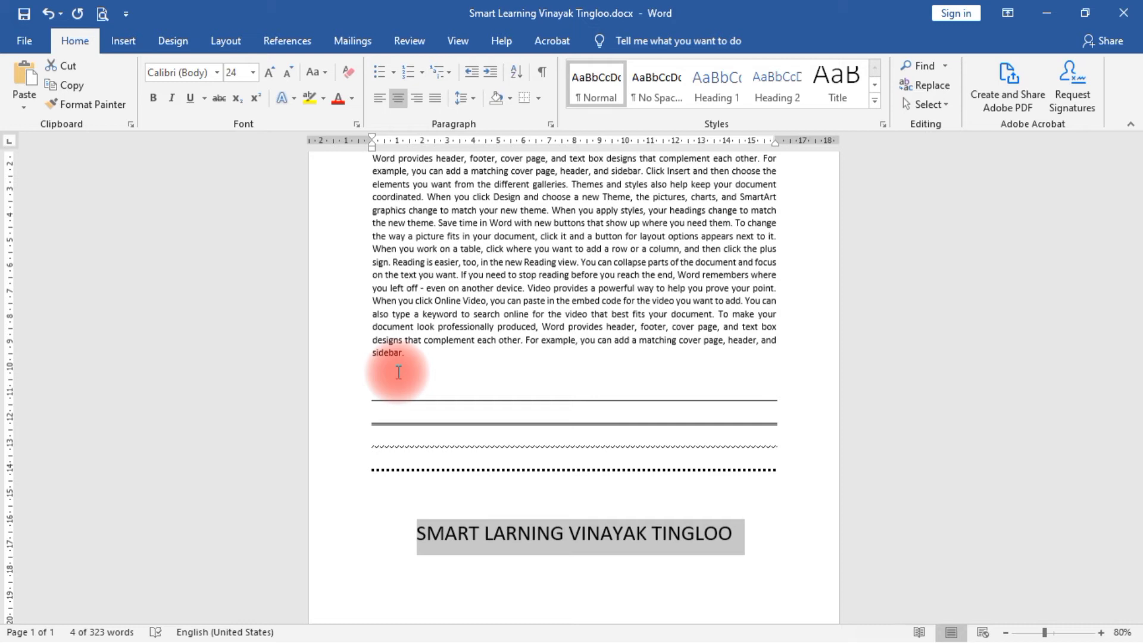
key("ctrl+b")
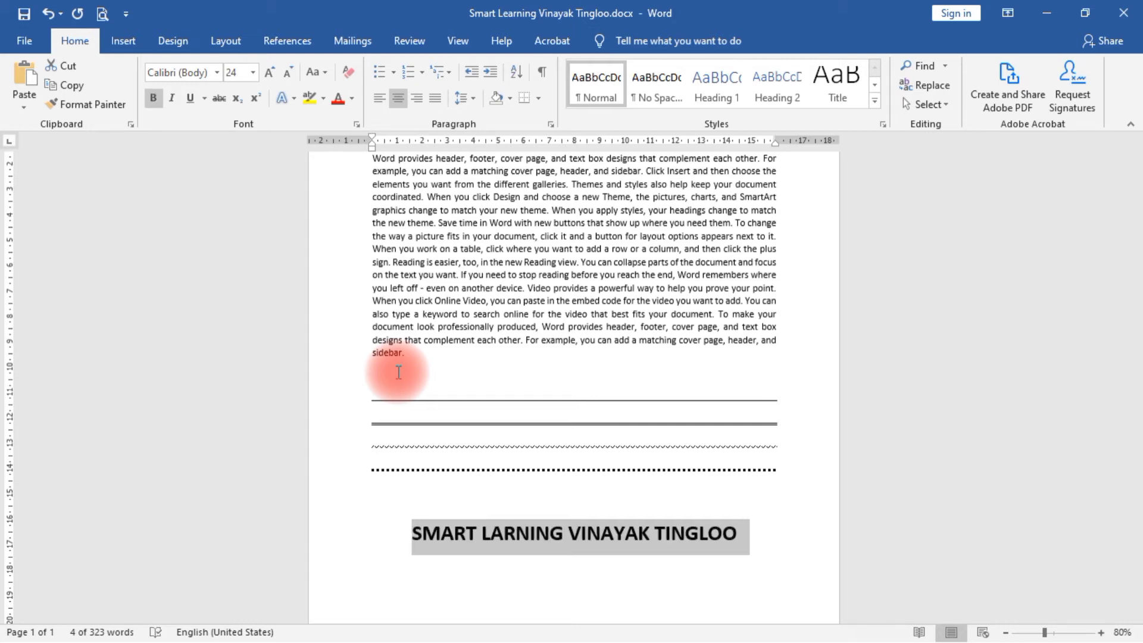
key("ctrl+i")
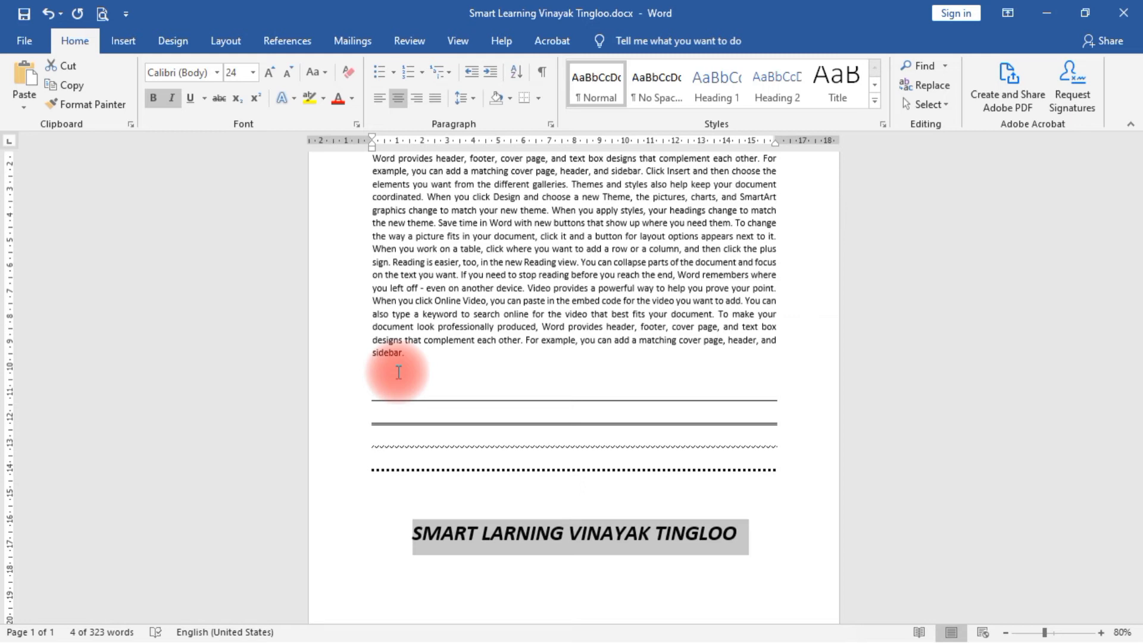
key("ctrl+u")
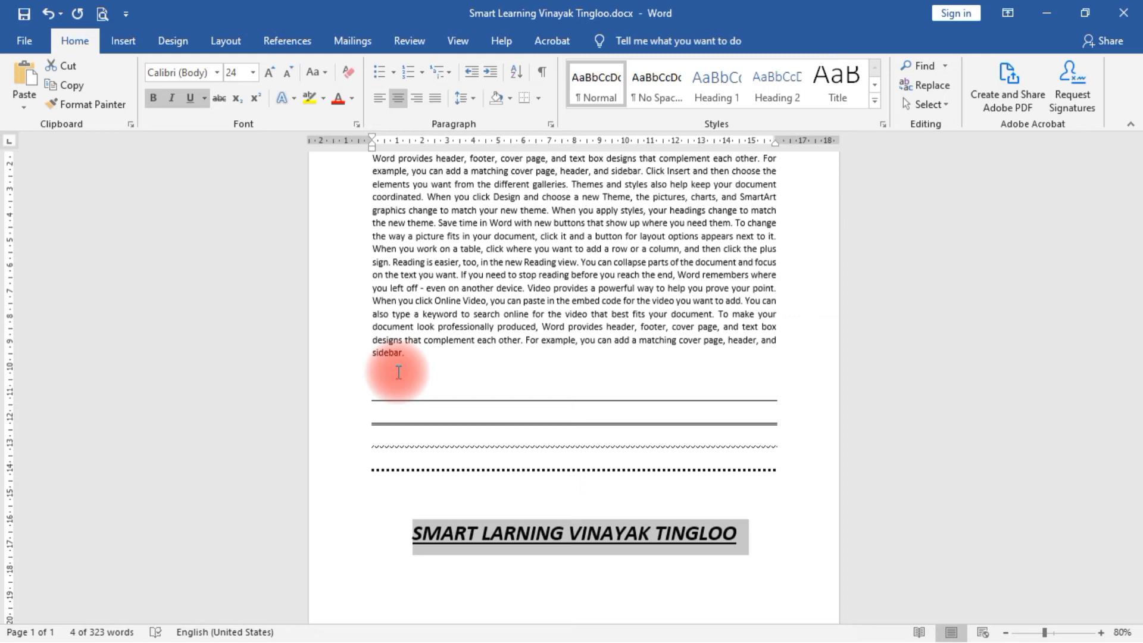
key("ctrl+u")
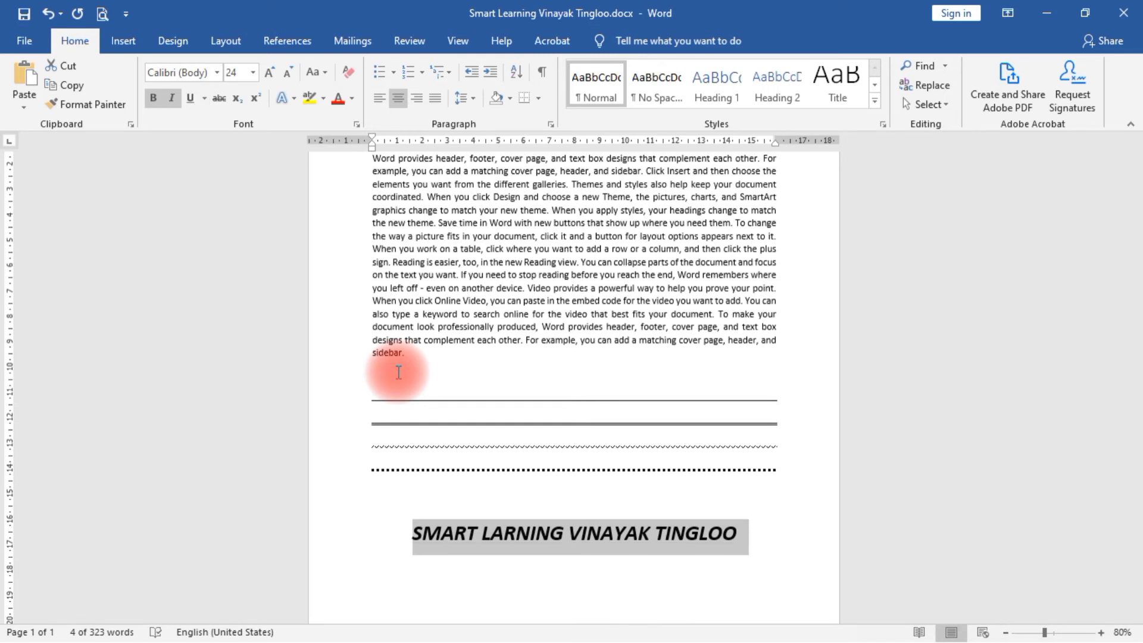
key("ctrl+shift+w")
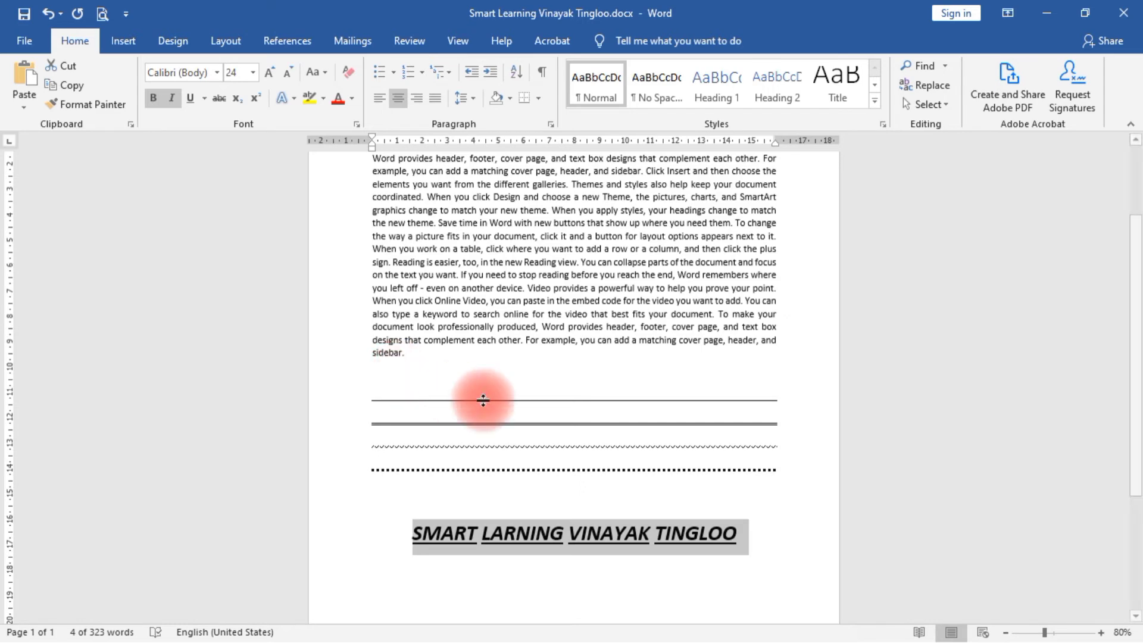
scroll(551, 454, "down", 2)
left_click(571, 459)
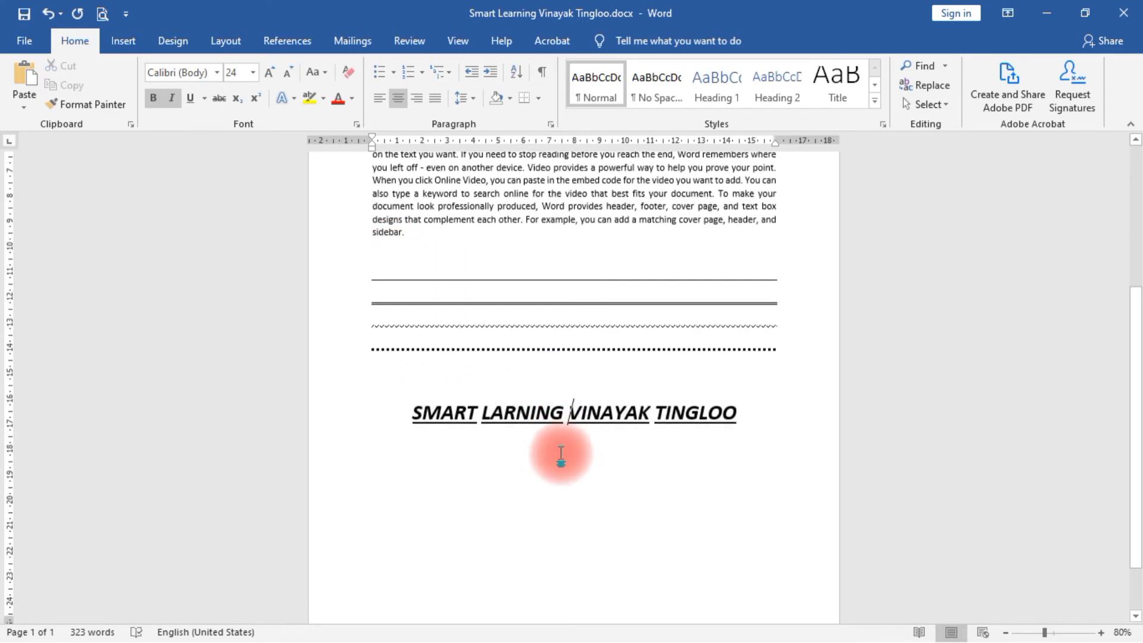
scroll(561, 454, "up", 12)
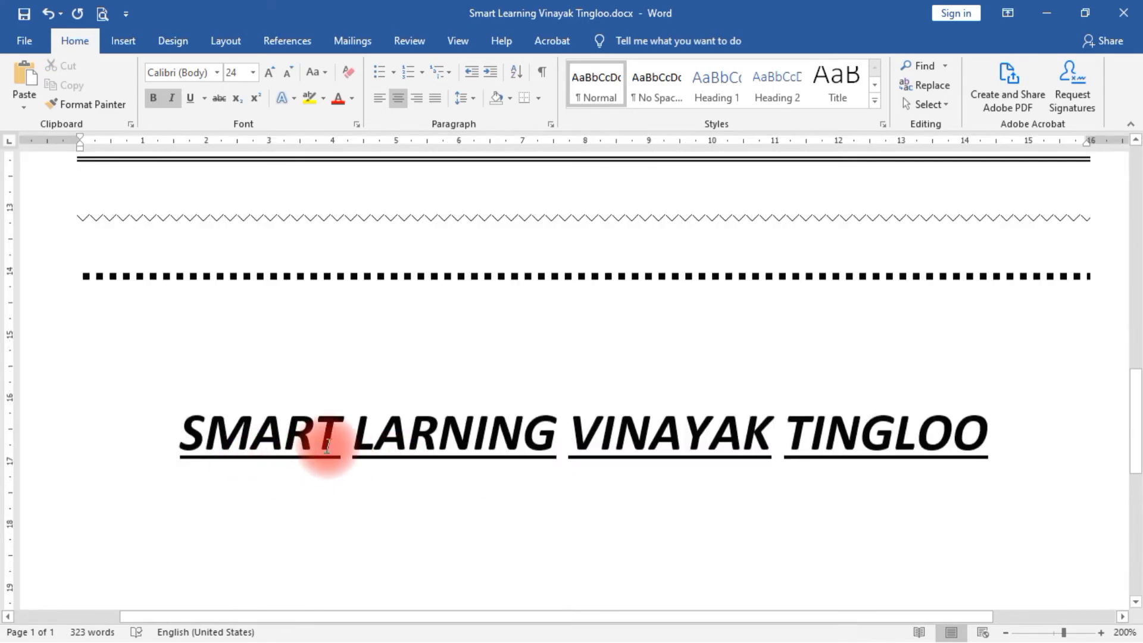
left_click(172, 438)
left_click(339, 432)
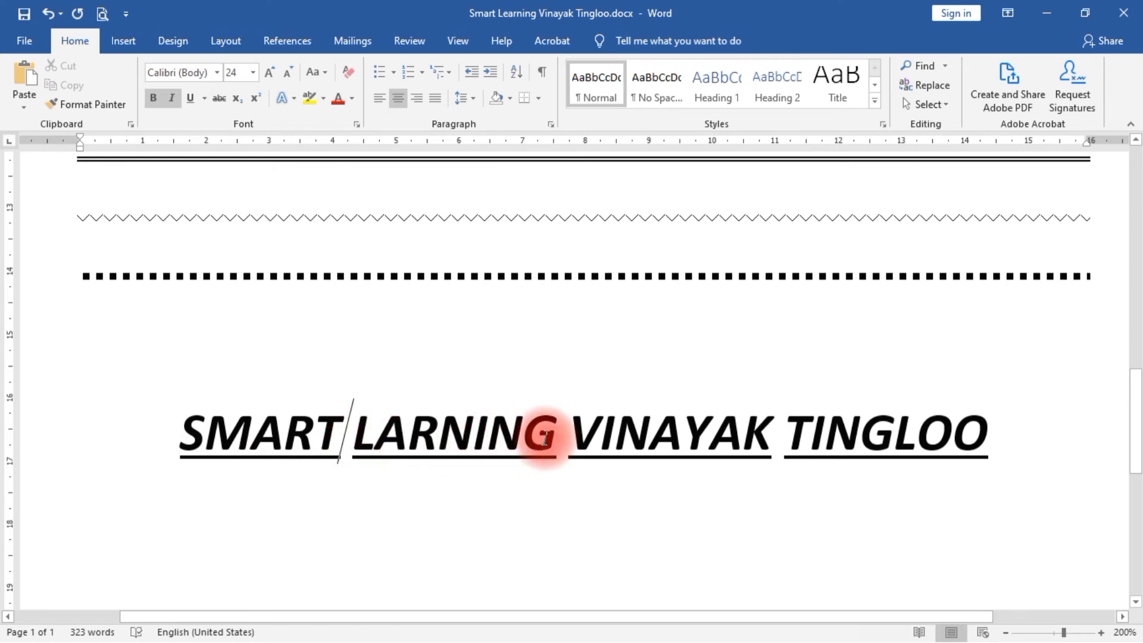
scroll(546, 435, "up", 6)
scroll(547, 429, "down", 4)
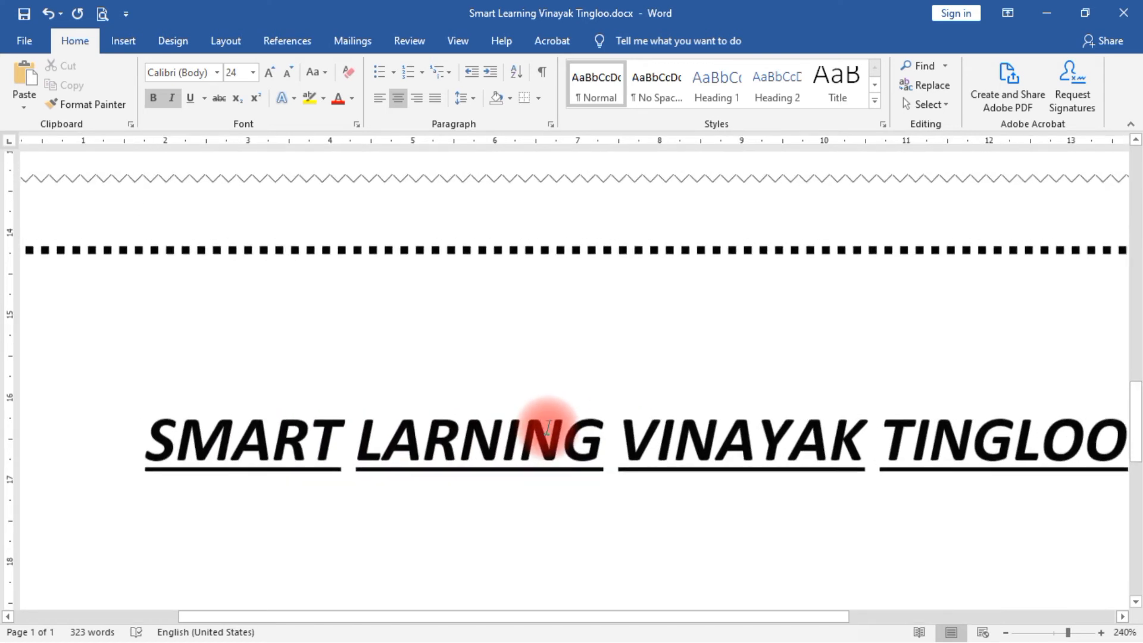
left_click_drag(739, 621, 759, 617)
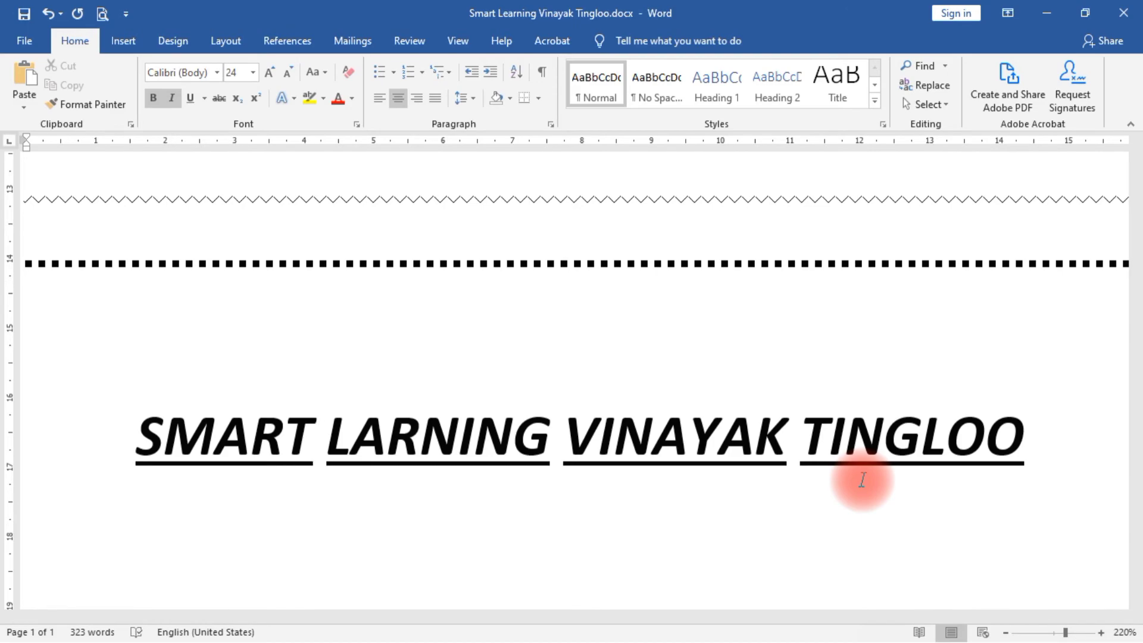
scroll(864, 453, "up", 10)
scroll(863, 415, "up", 5)
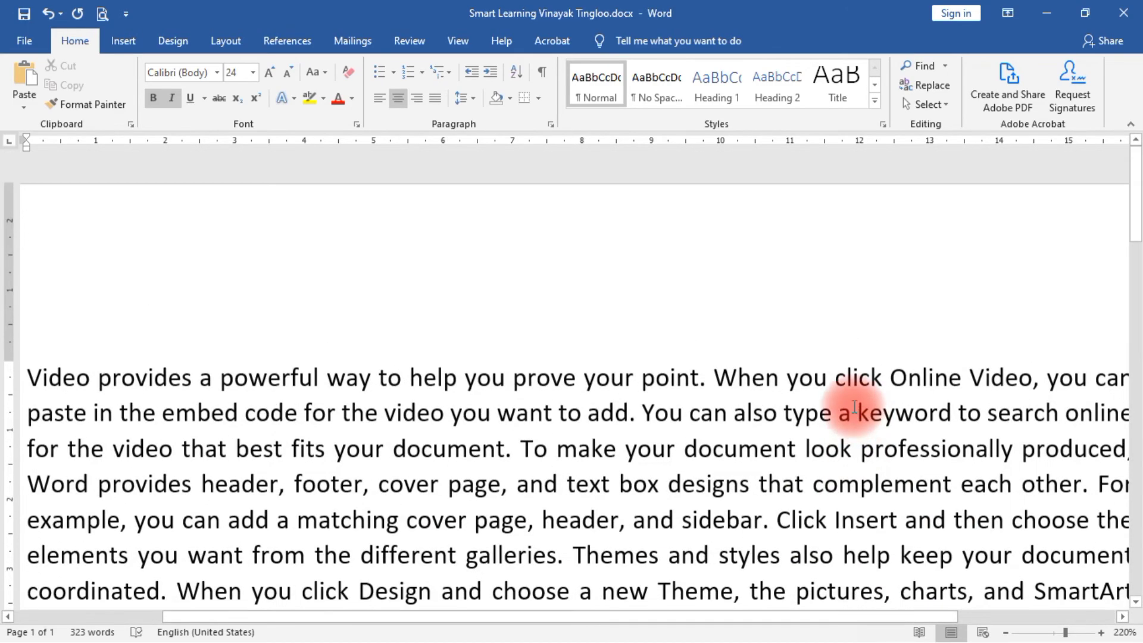
scroll(696, 369, "down", 8)
scroll(767, 387, "down", 7, "ctrl")
scroll(767, 352, "down", 3, "ctrl")
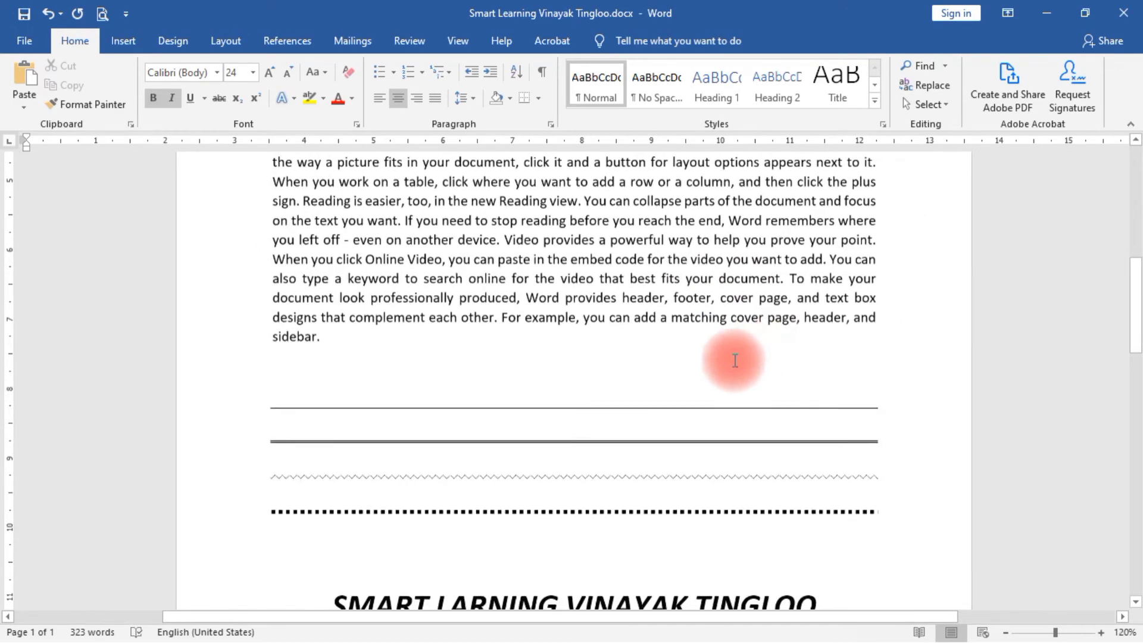
scroll(742, 362, "up", 6)
scroll(501, 337, "down", 5)
scroll(501, 337, "up", 5)
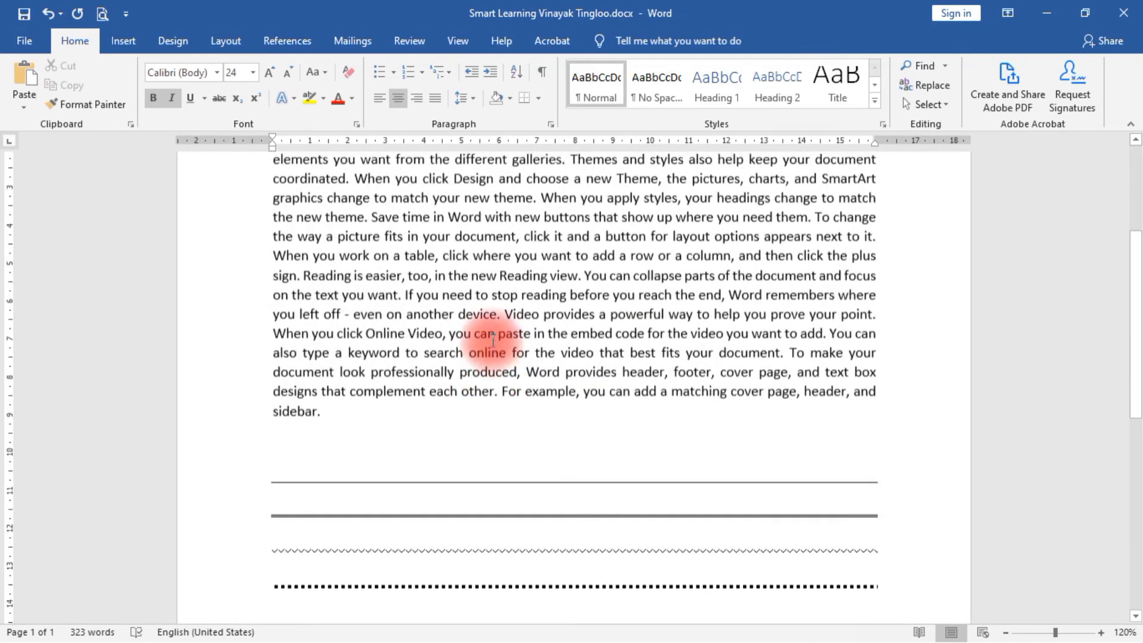
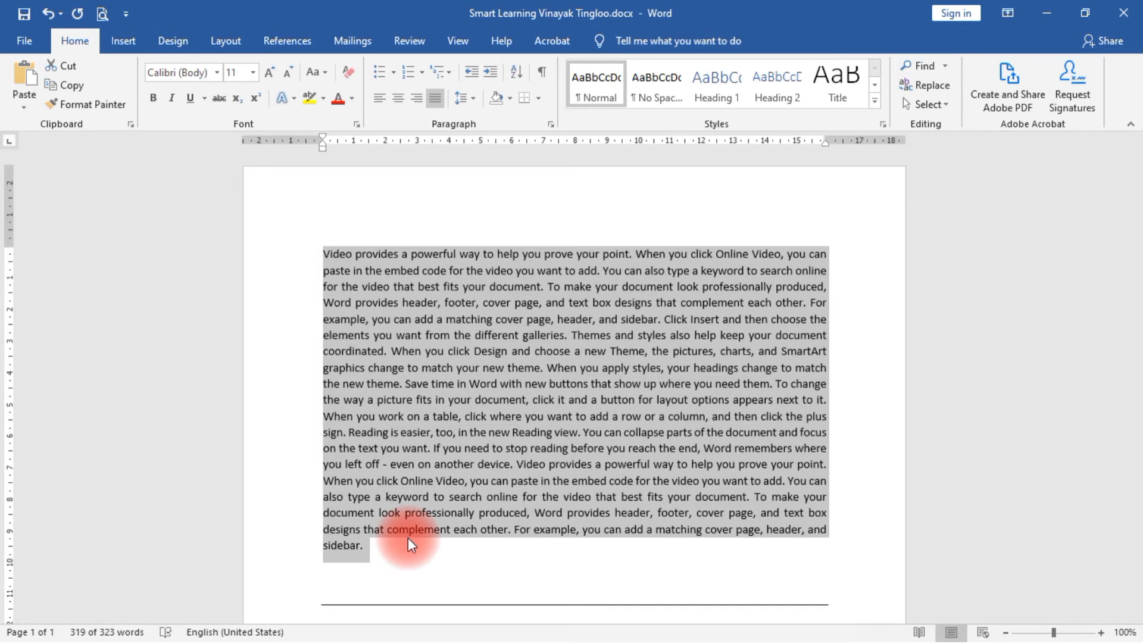
- Apply Words Only underline to the justified body paragraph and zoom in to check it
key("ctrl+shift+w")
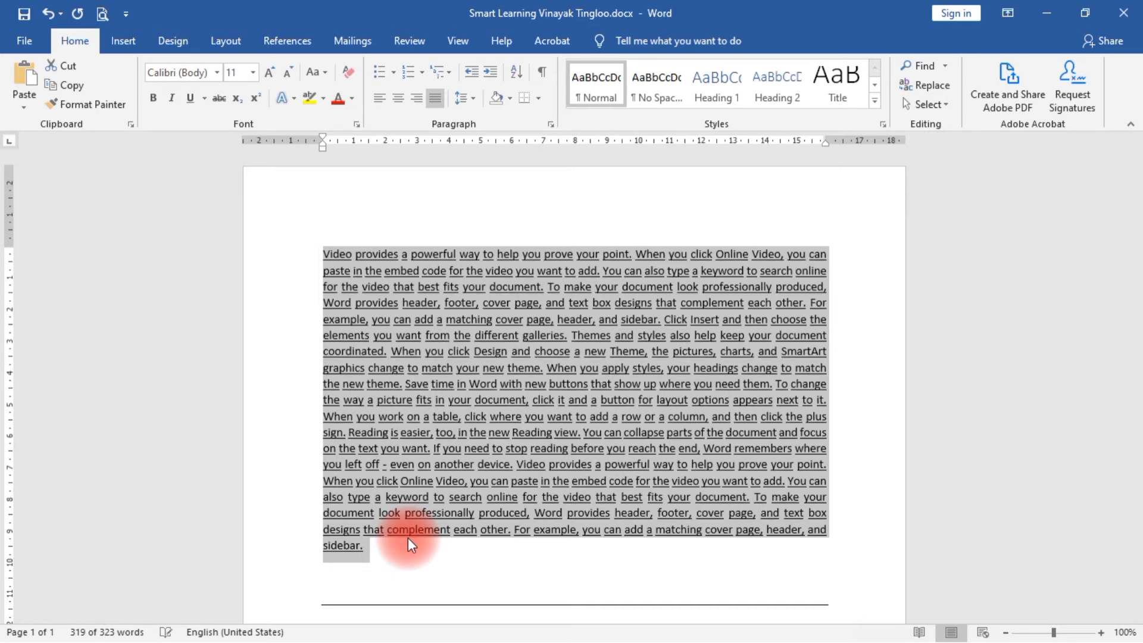
scroll(509, 490, "up", 12, "ctrl")
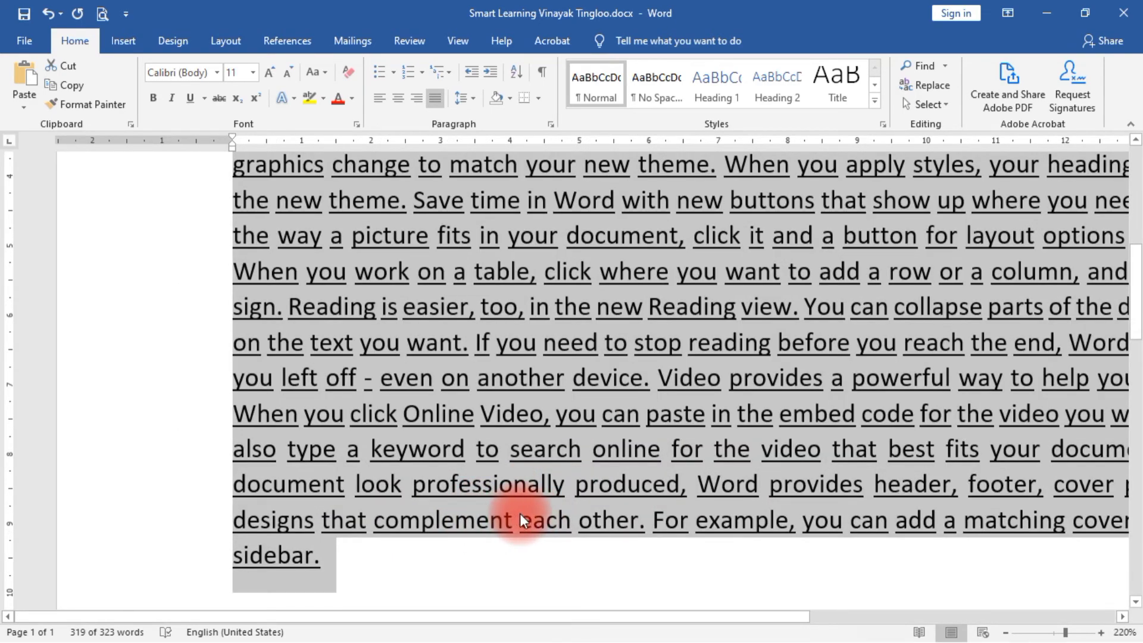
scroll(561, 444, "up", 6)
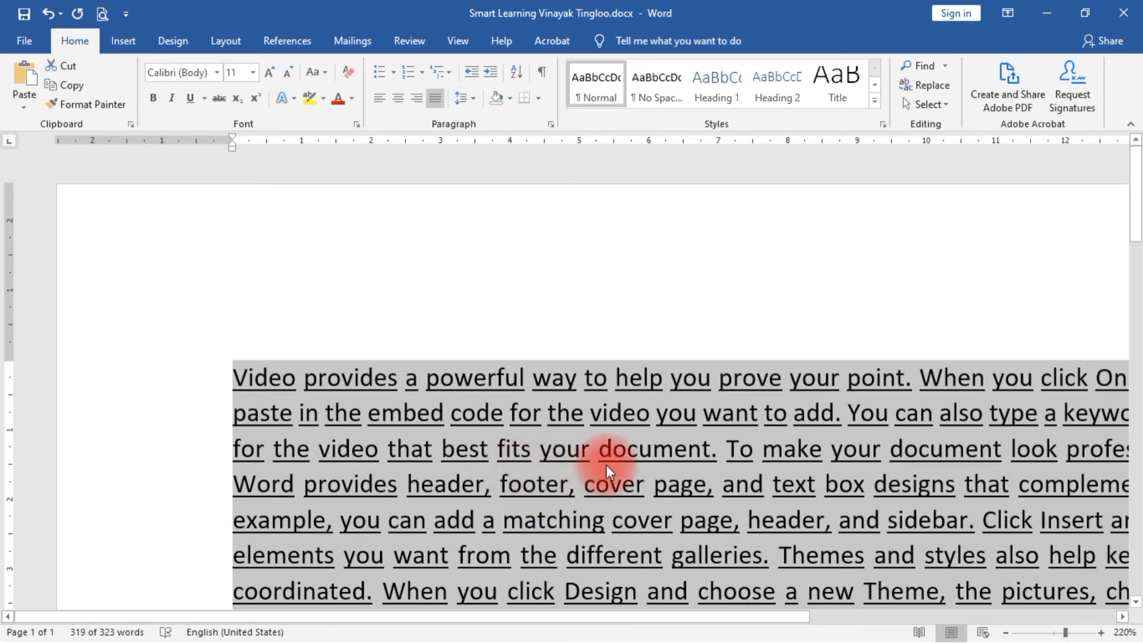
scroll(613, 458, "down", 3)
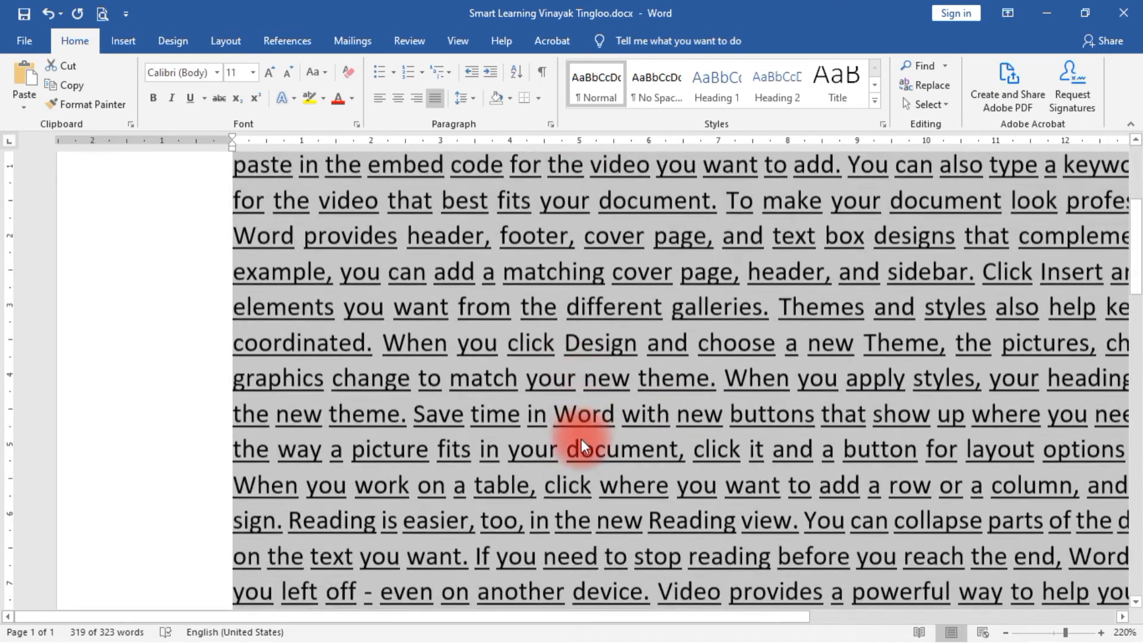
scroll(567, 429, "down", 6, "ctrl")
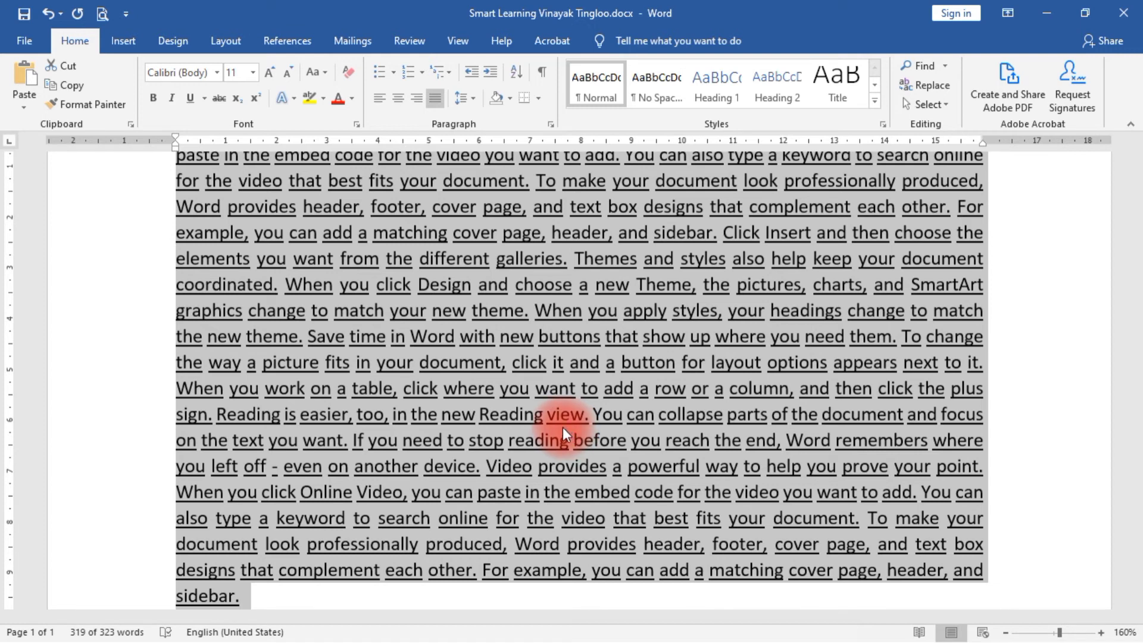
- Minimize Word and create New Microsoft Excel Worksheet.xlsx in the 3D Objects folder
left_click(1046, 13)
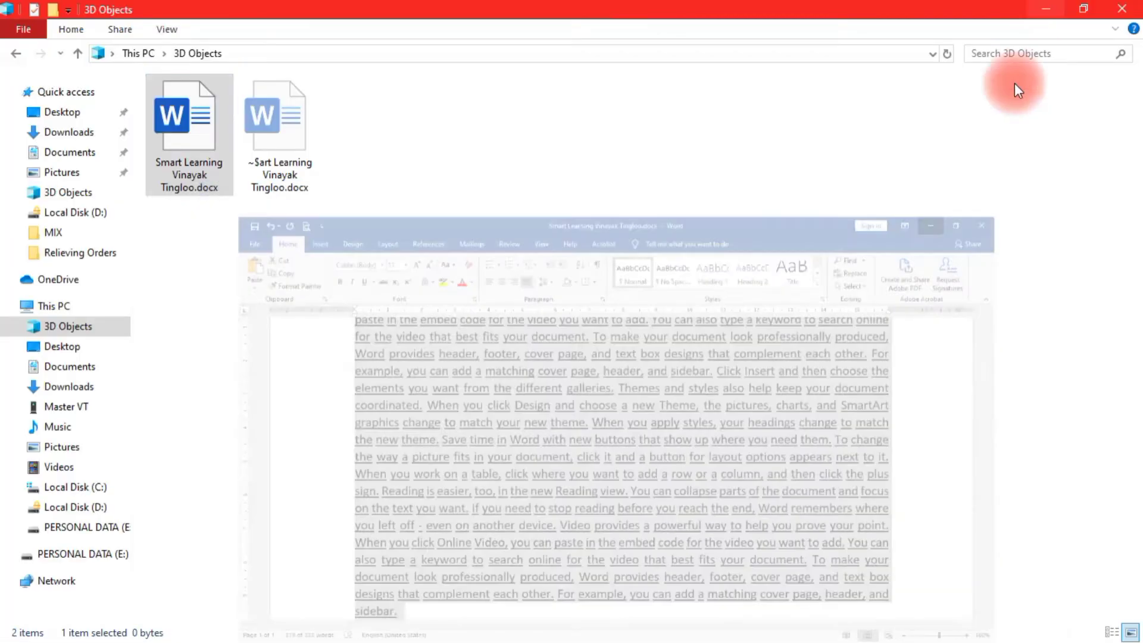
right_click(395, 263)
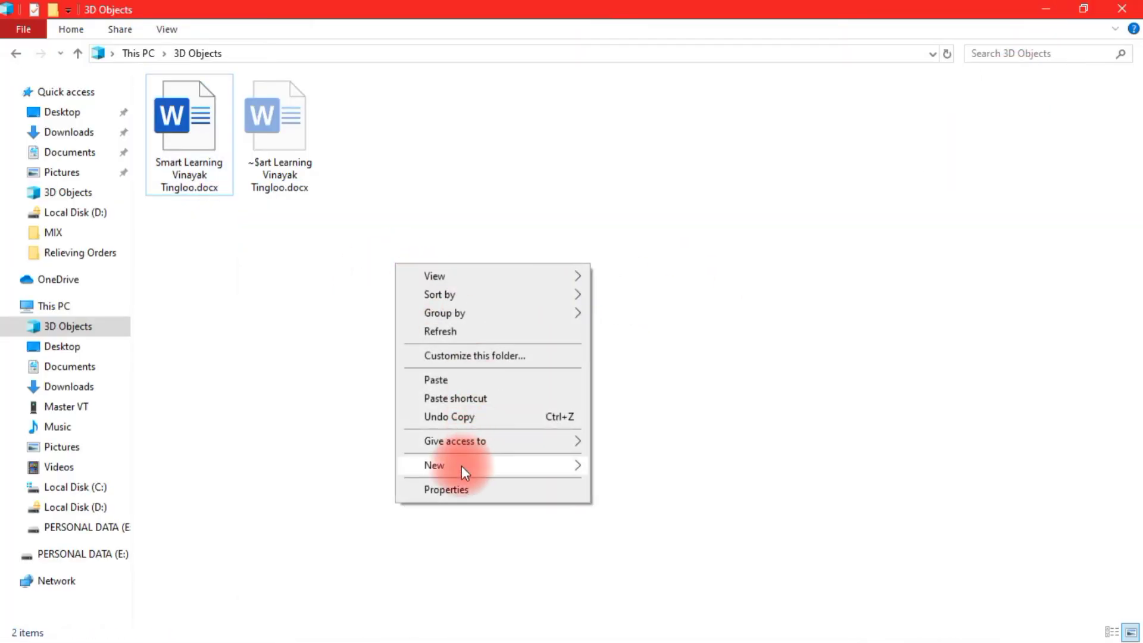
mouse_move(462, 465)
left_click(654, 442)
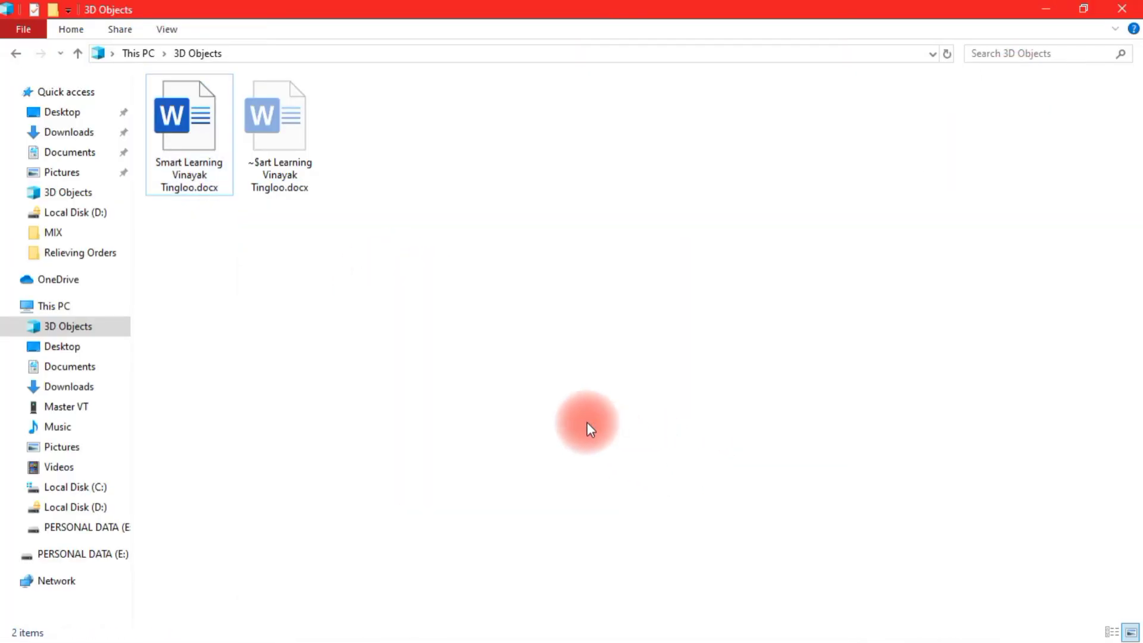
left_click(392, 146)
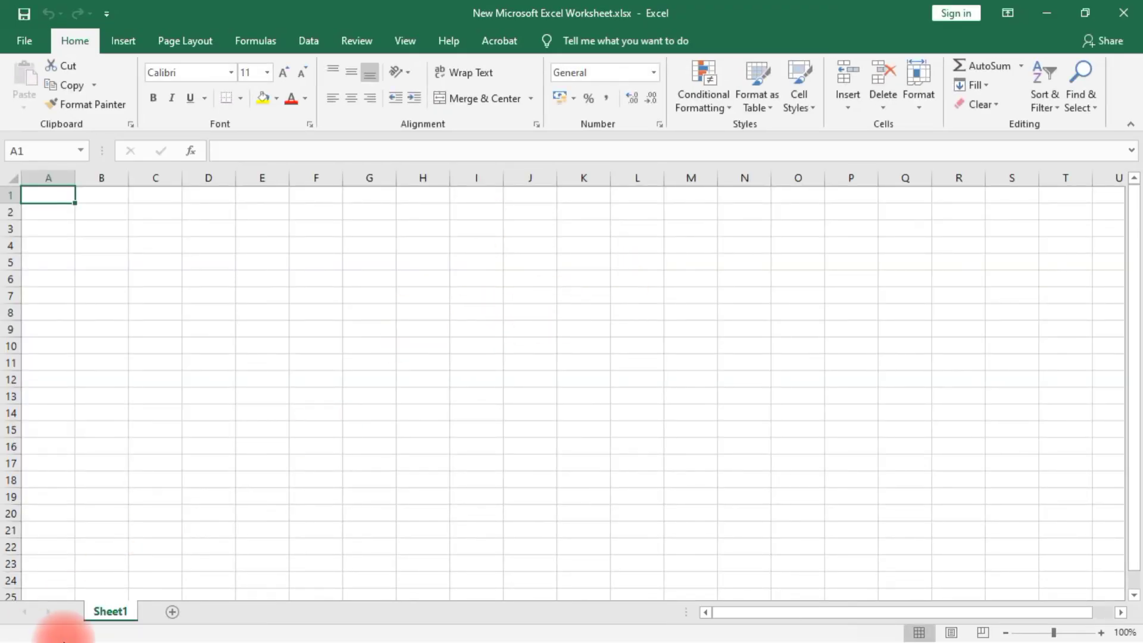
left_click(414, 344)
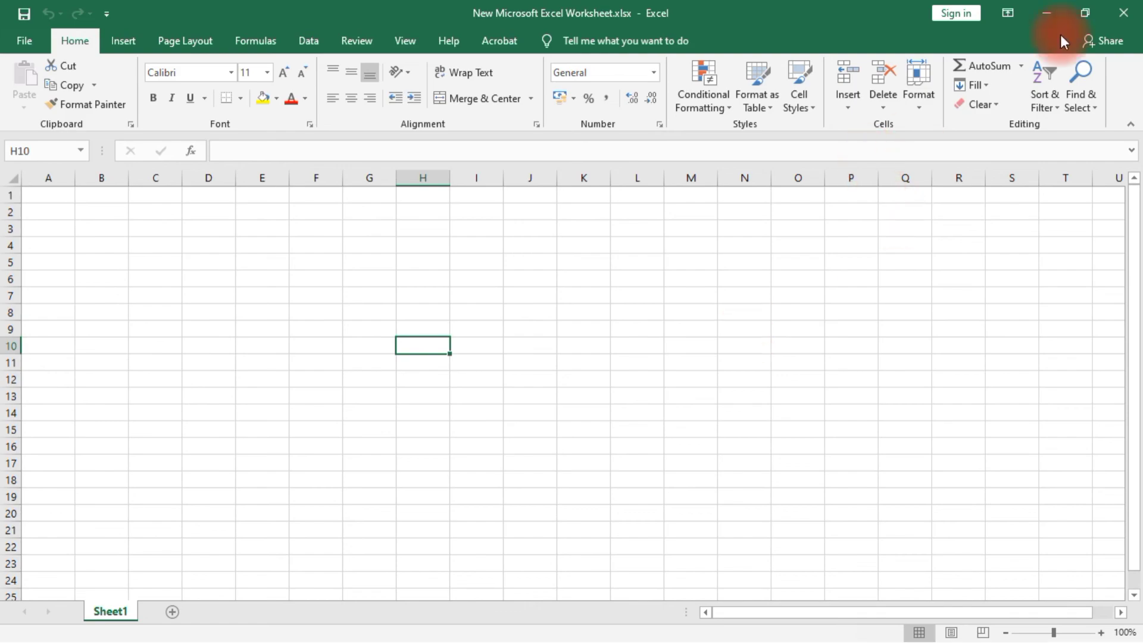
- Restore the Excel window from full screen, move it aside, and bring the 3D Objects folder forward
left_click(1085, 14)
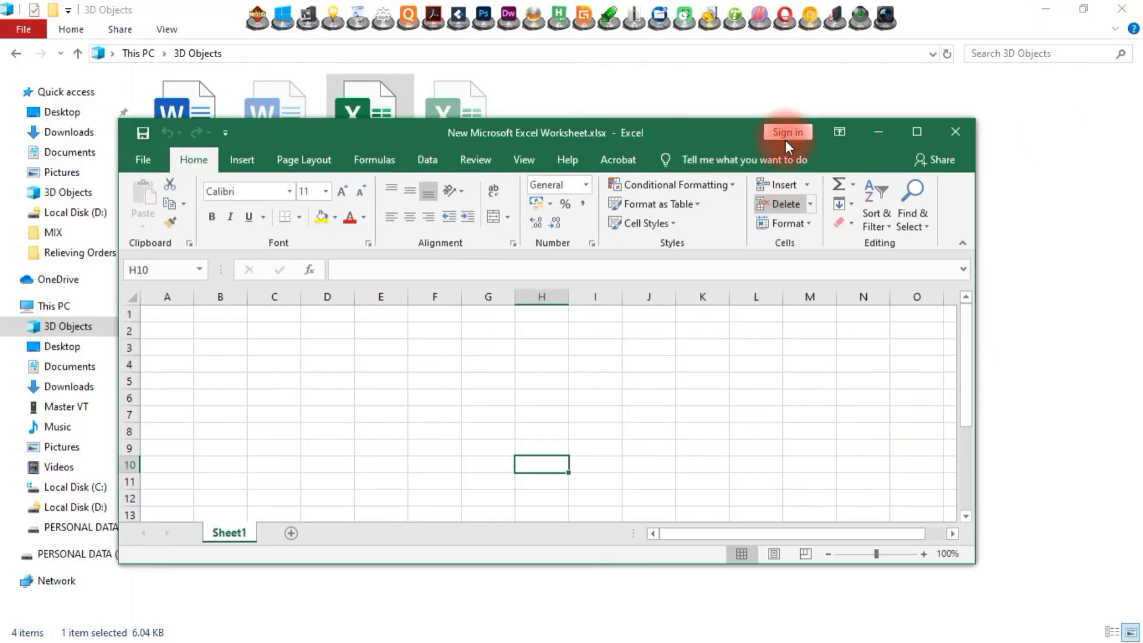
left_click_drag(540, 127, 764, 83)
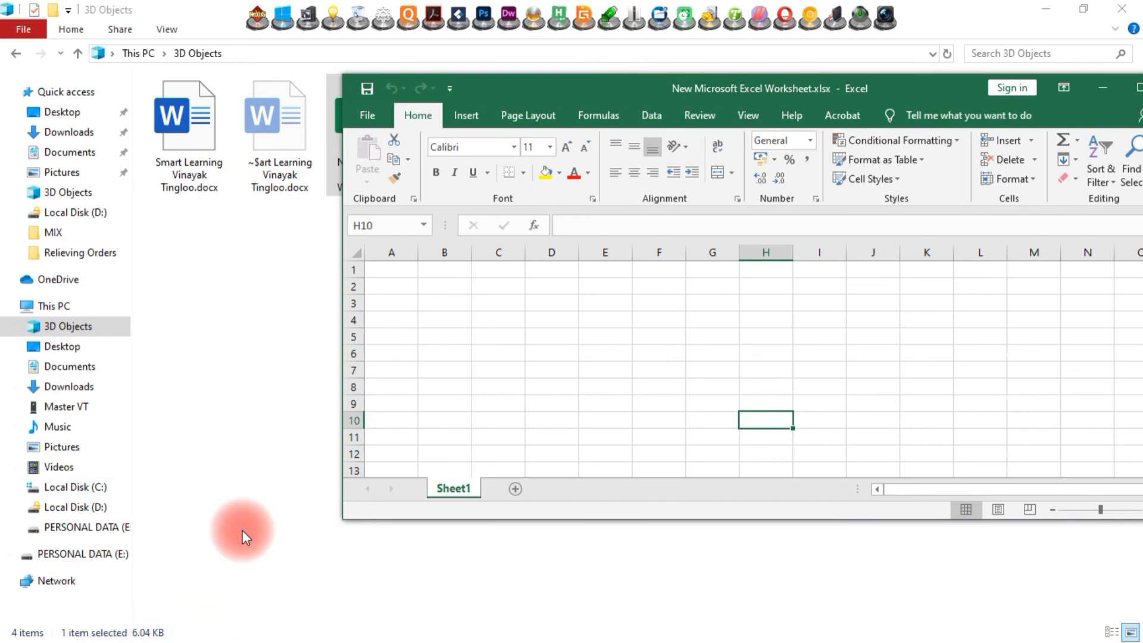
left_click(251, 480)
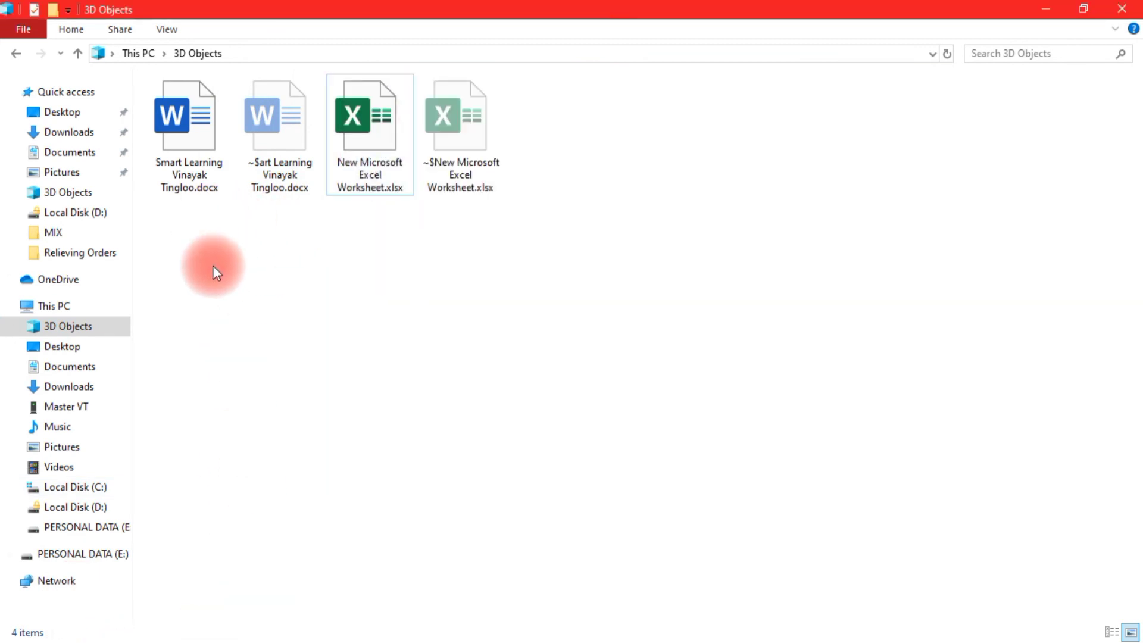
- Switch back to the underlined Word document with Alt+Tab
key("alt")
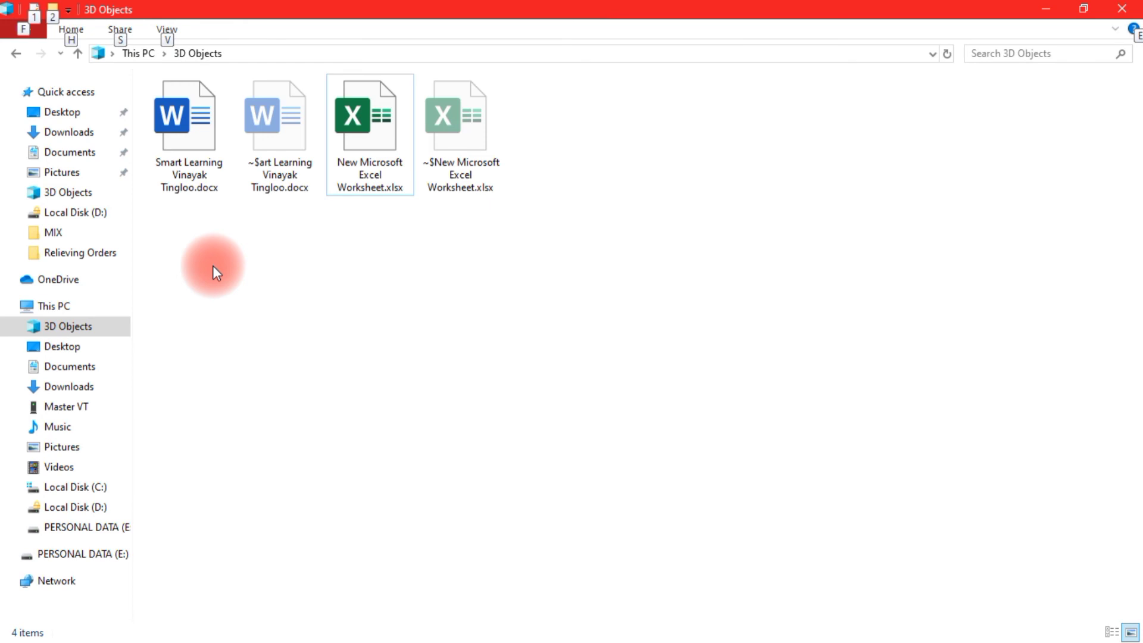
key("alt+Tab")
key("alt+Tab")
key("alt+Tab")
key("alt+Tab")
key("alt+Tab")
key("alt+Tab")
key("alt+Tab")
key("alt+Tab")
key("alt+Tab")
key("alt+Tab")
key("alt+Tab")
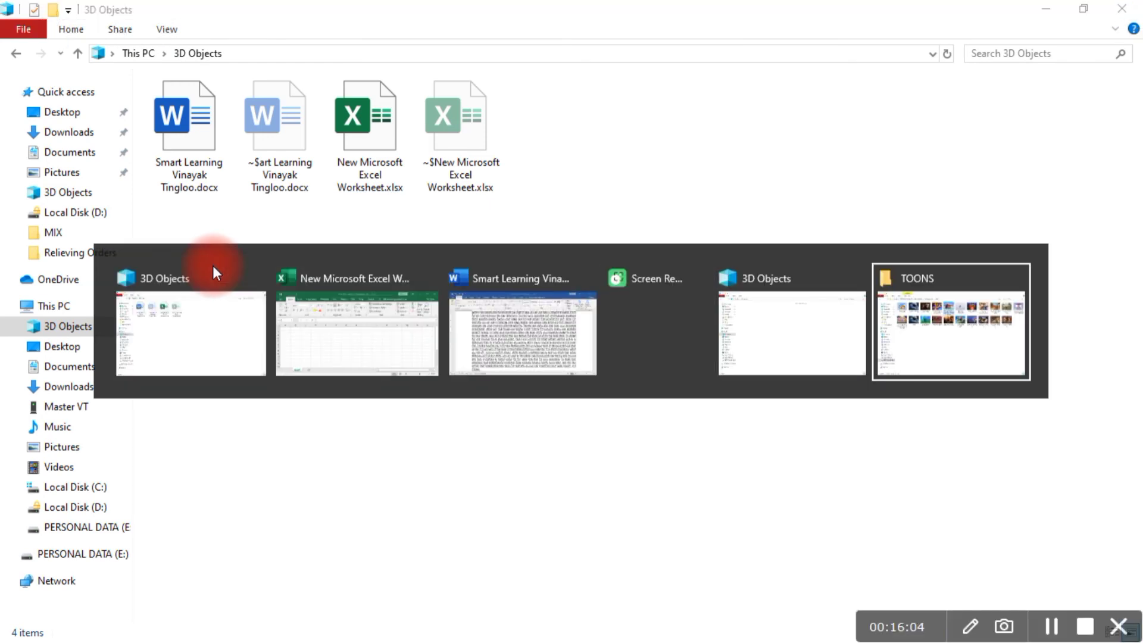
key("alt+Tab")
key("alt+Tab")
key("alt+Tab")
key("alt+Tab")
key("alt+Tab")
key("alt+Tab")
key("alt+Tab")
key("alt+Tab")
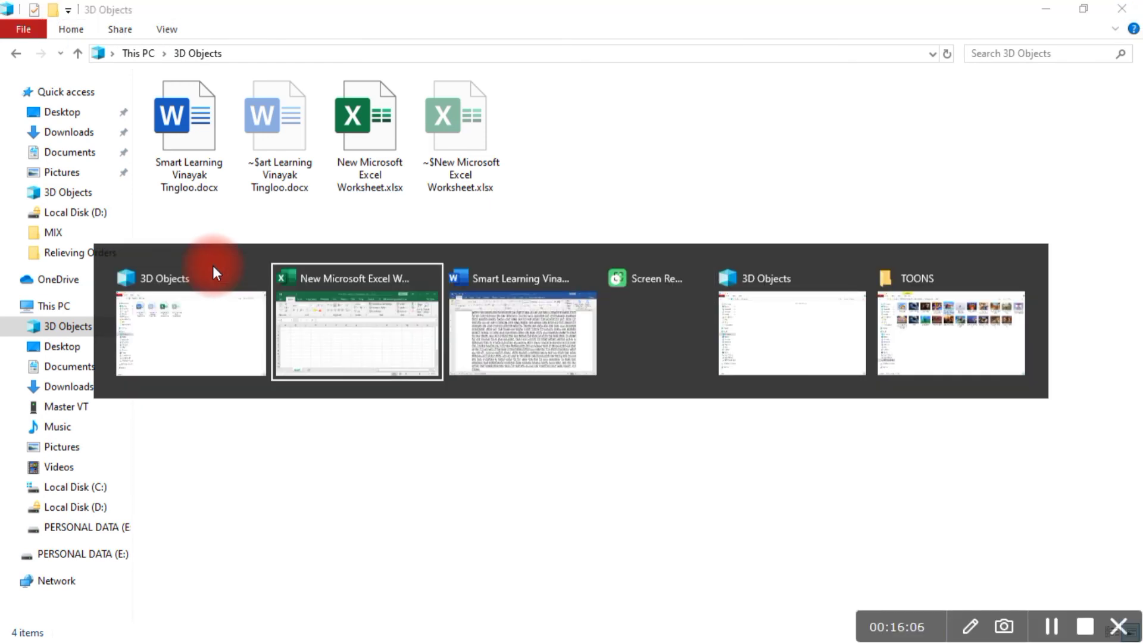
key("alt+Tab")
key("alt+Tab")
key("alt+Tab")
key("alt+Tab")
key("alt+Tab")
key("alt+Tab")
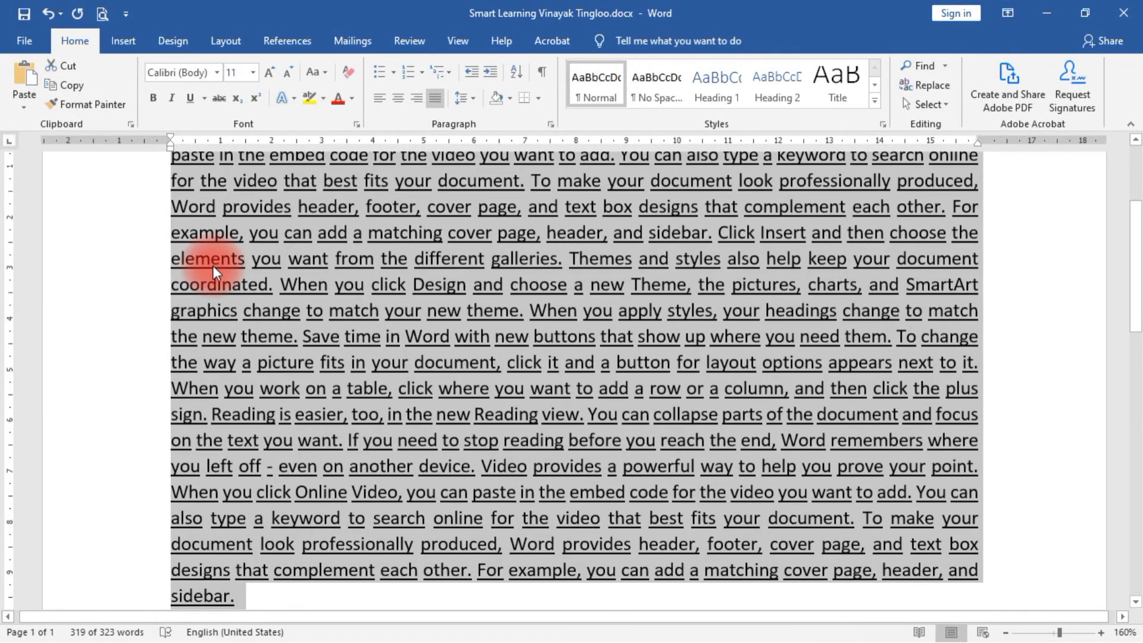
- Restore Word to a smaller window, arrange Word and Excel beside each other, then maximize Excel
left_click(512, 333)
left_click(1084, 13)
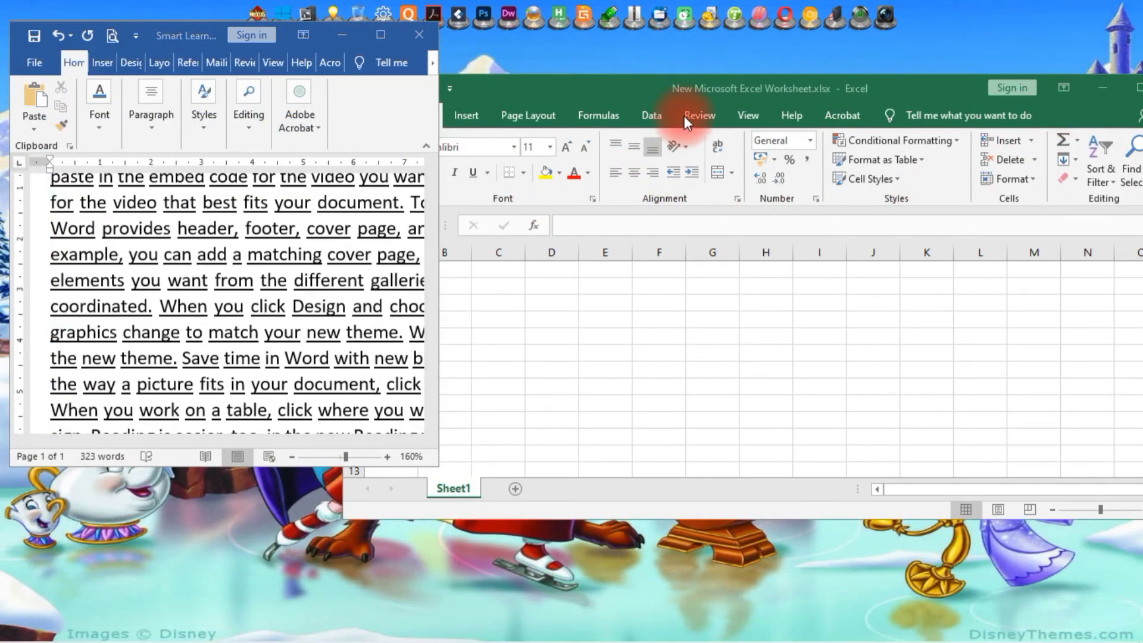
left_click_drag(724, 91, 802, 59)
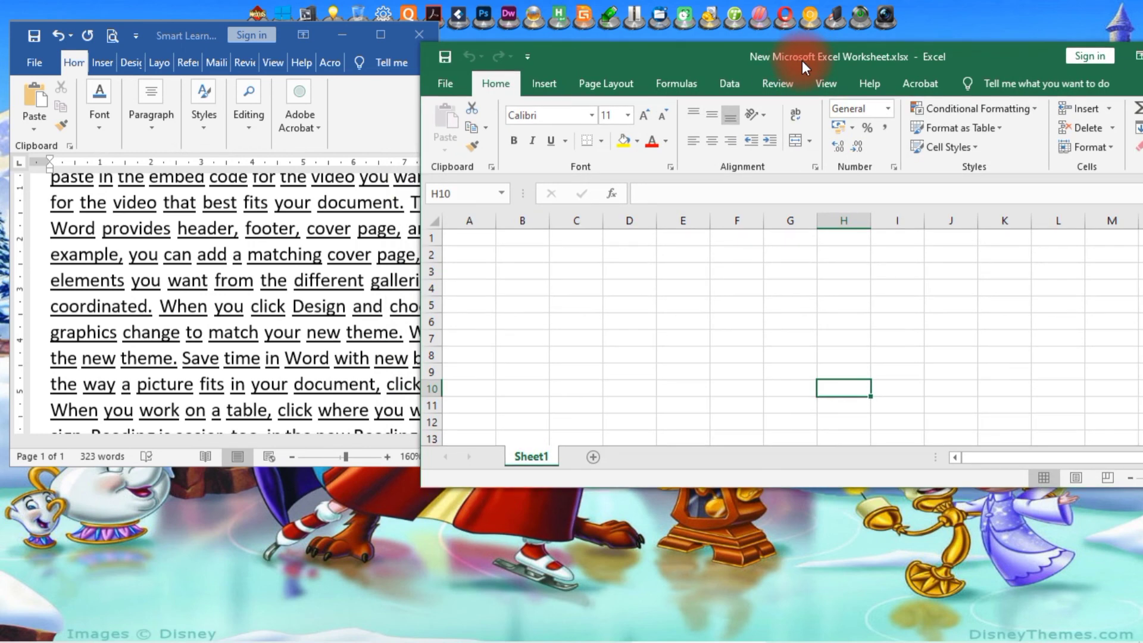
left_click_drag(427, 144, 493, 166)
left_click_drag(439, 129, 516, 130)
left_click_drag(774, 55, 705, 45)
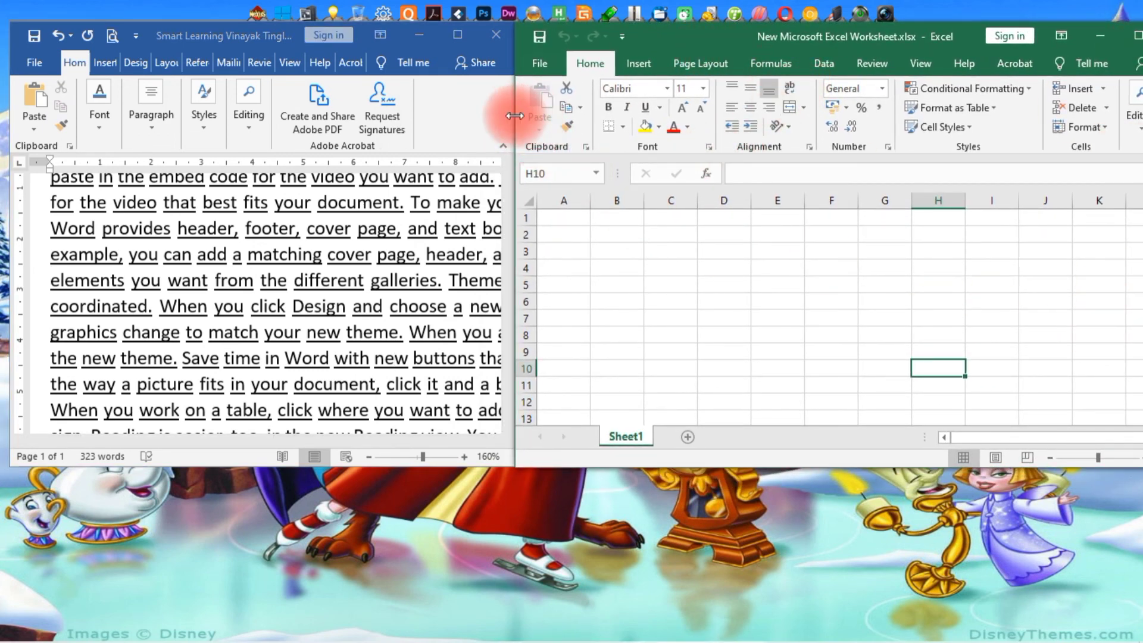
left_click_drag(515, 116, 629, 113)
left_click_drag(887, 31, 774, 33)
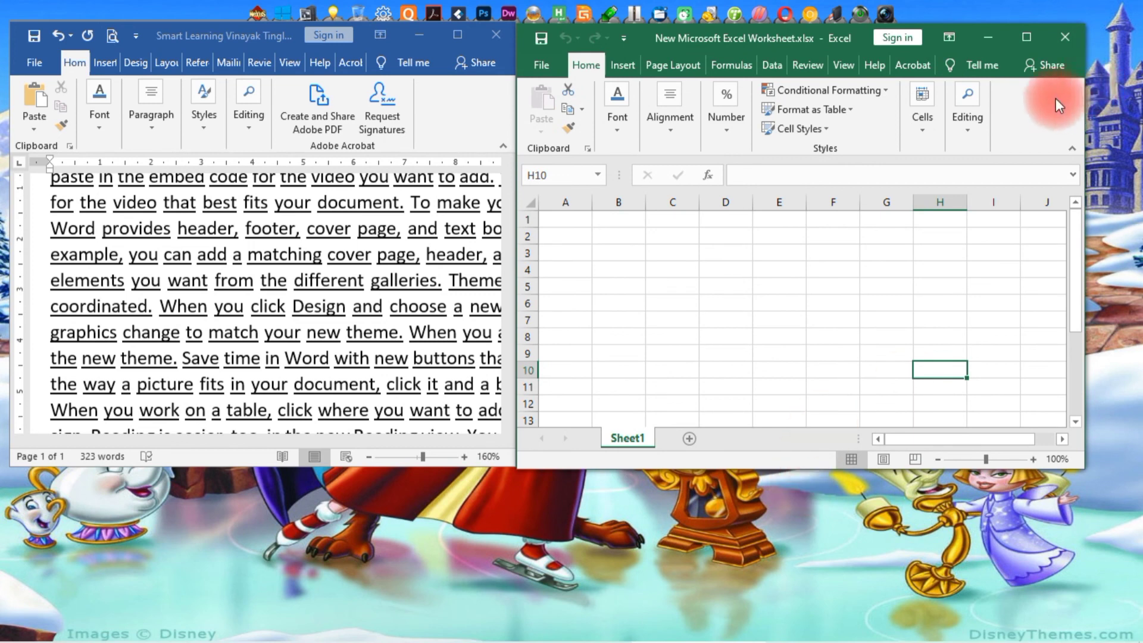
left_click(1025, 38)
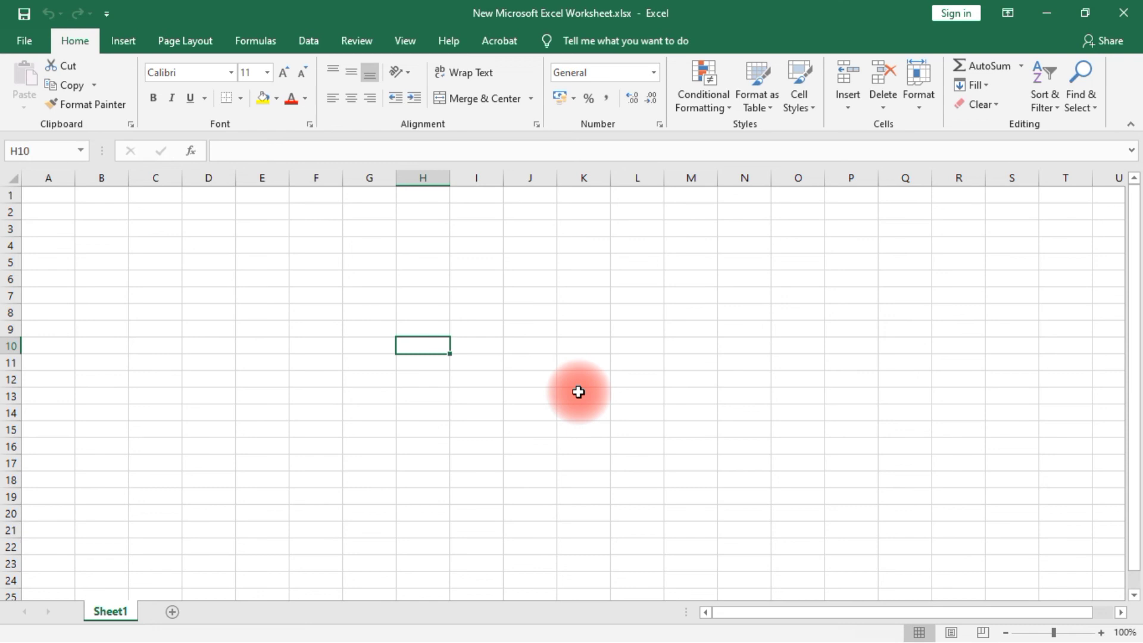
- Snap Excel to the right half of the screen and Word to the left half
key("super+Right")
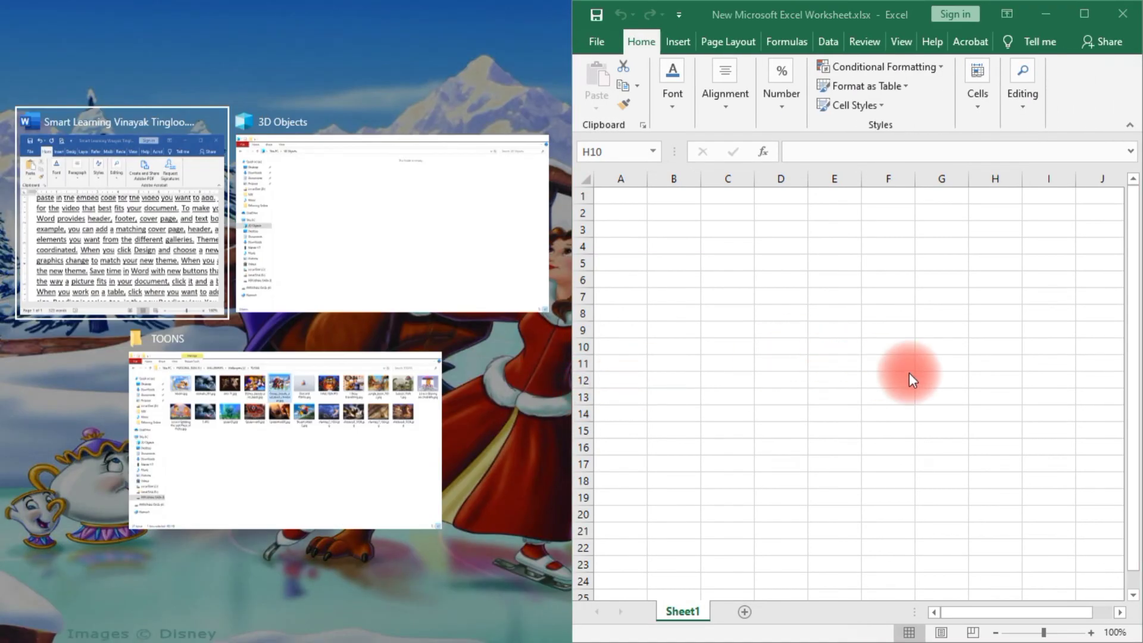
key("alt+Tab")
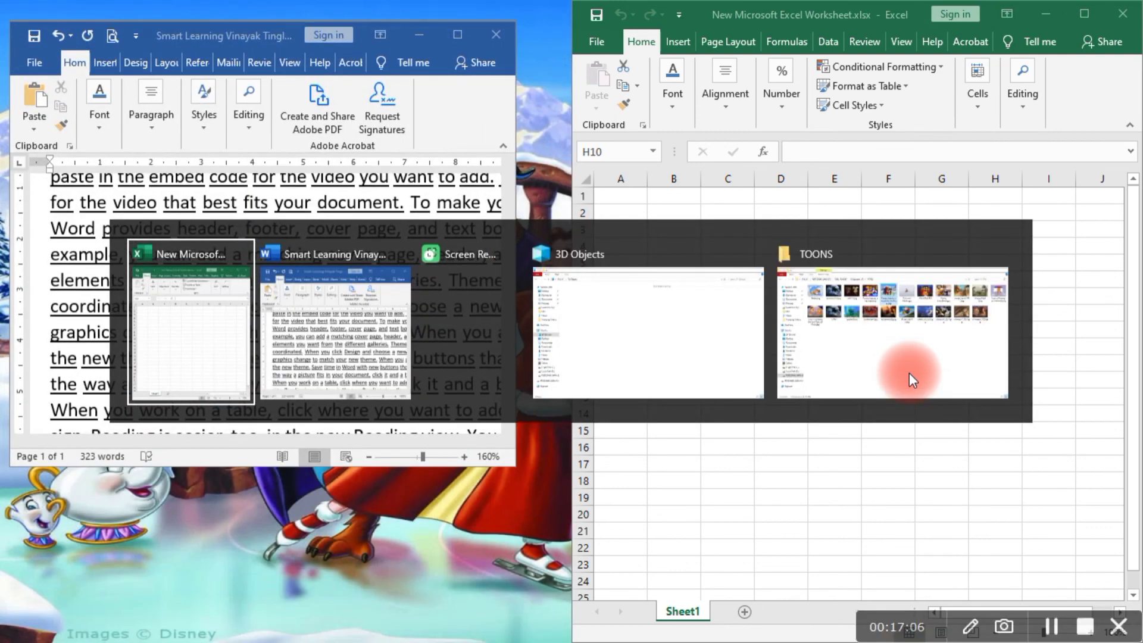
key("alt+Tab")
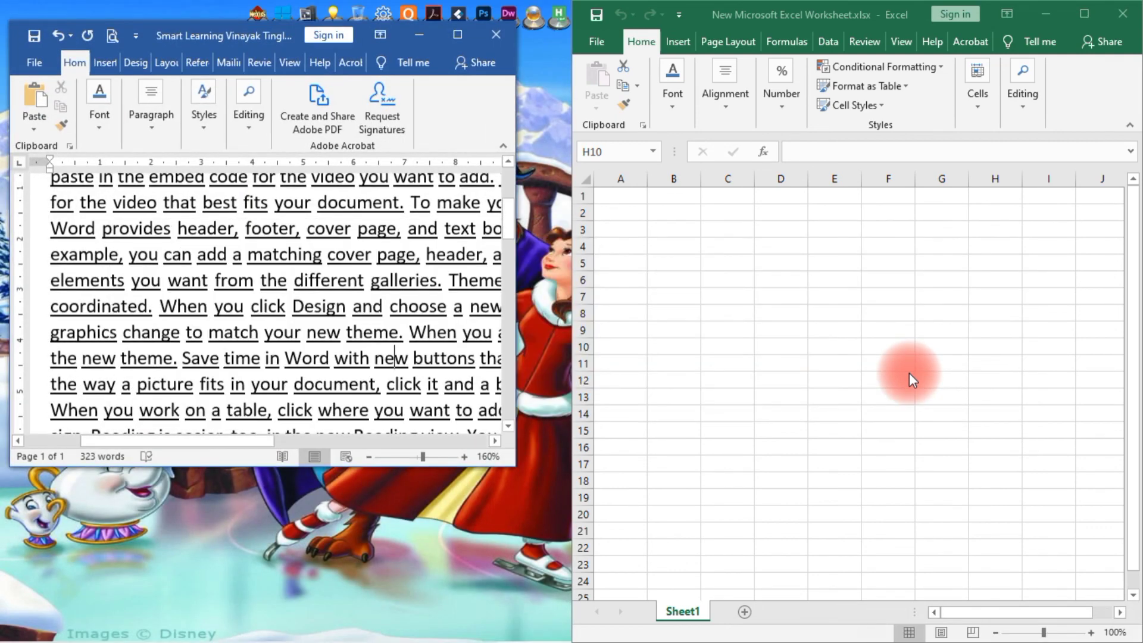
left_click(339, 278)
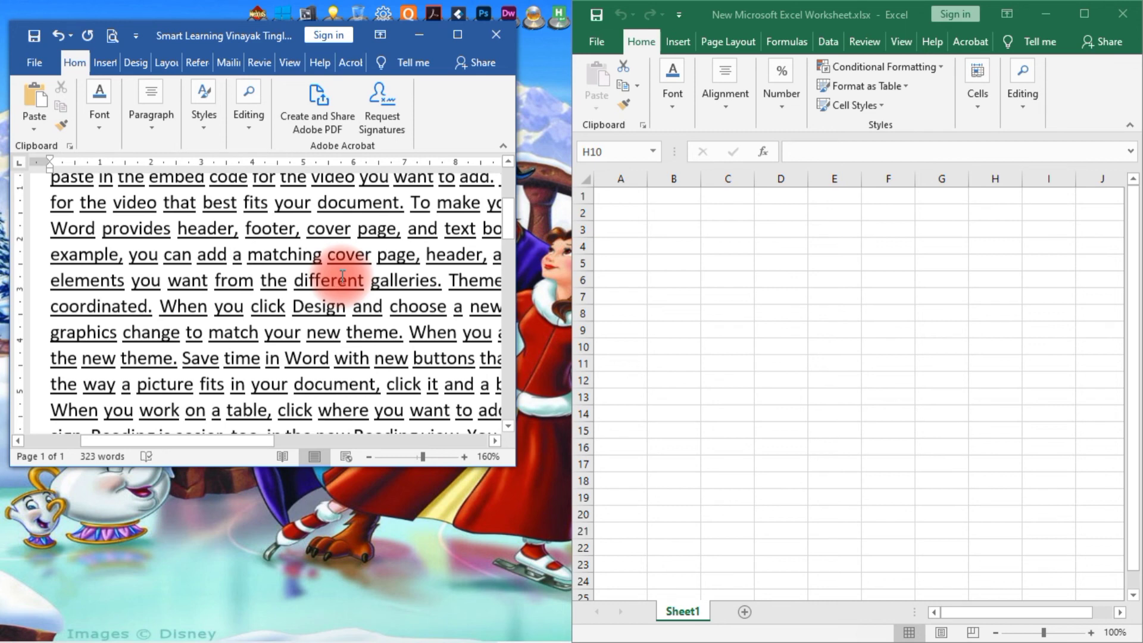
key("super+Left")
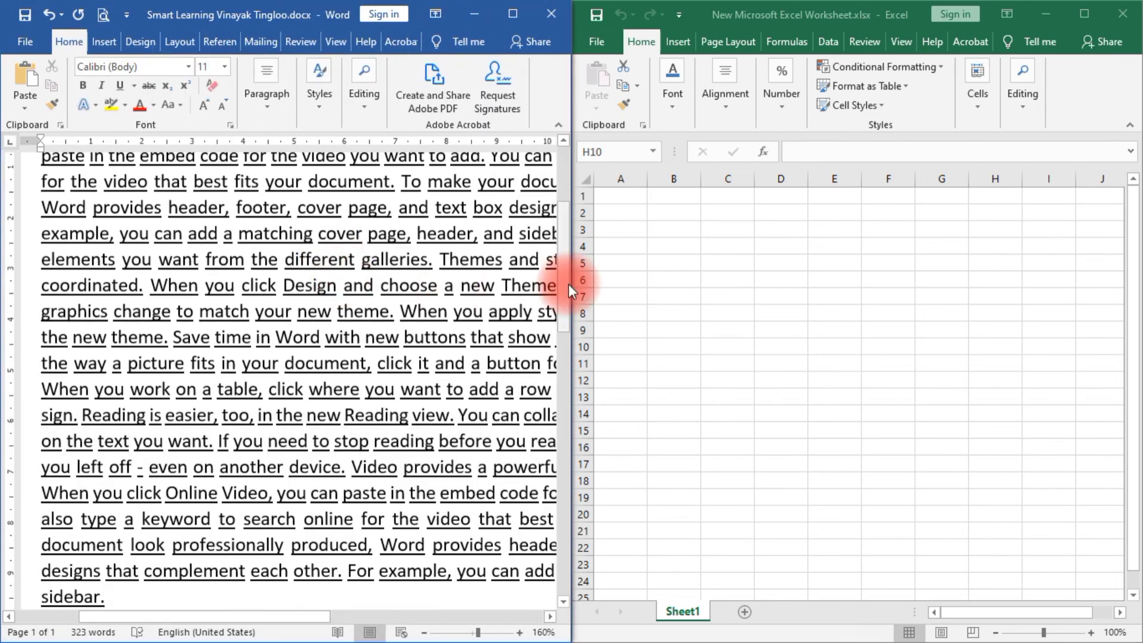